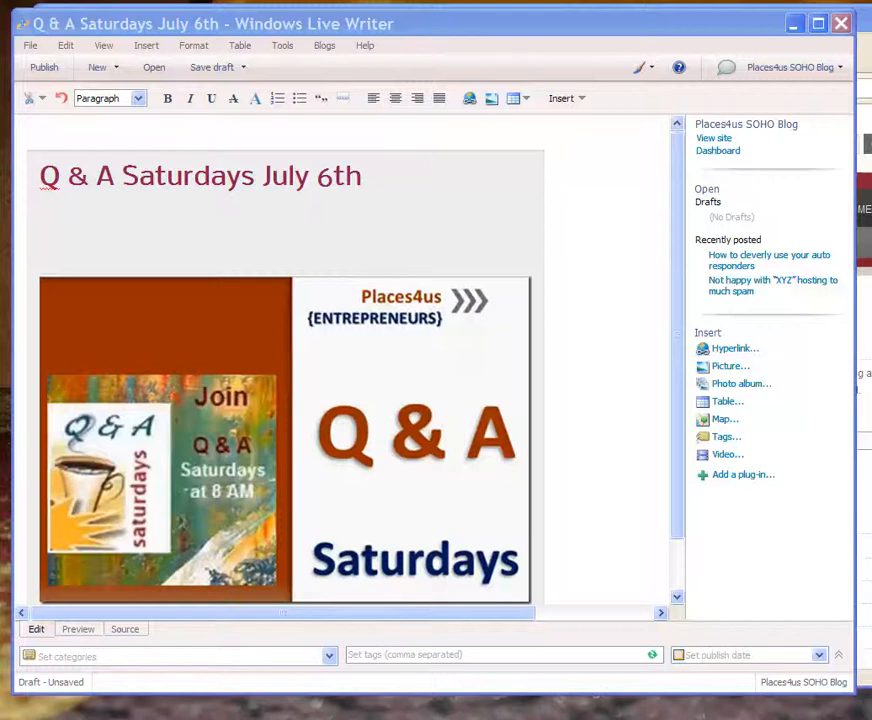
# - View the account details required to add a blog from the "Other blog service" option, and leave the setup without saving
pyautogui.click(838, 67)
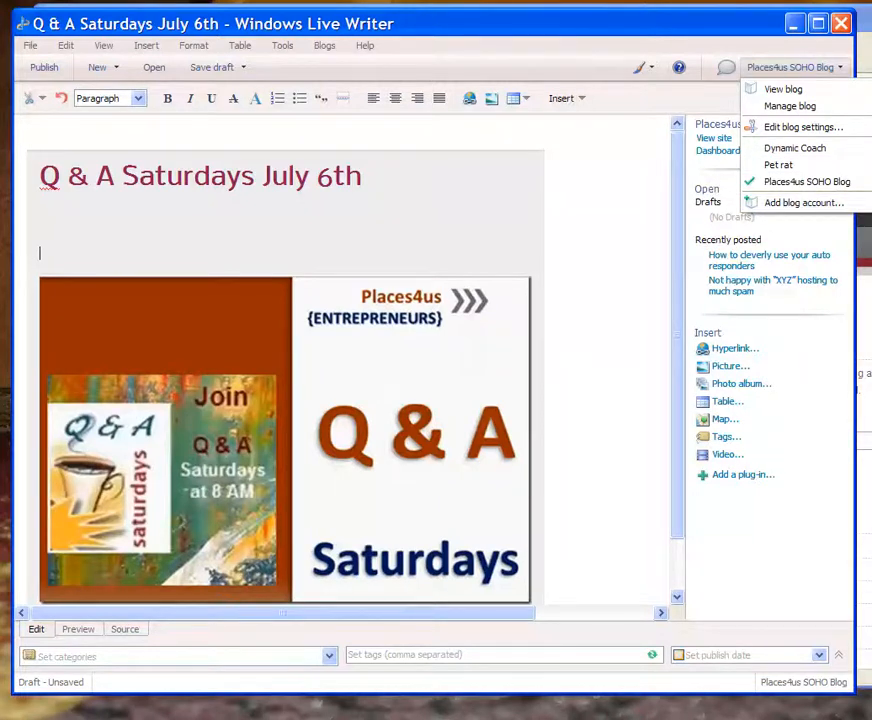
pyautogui.click(803, 202)
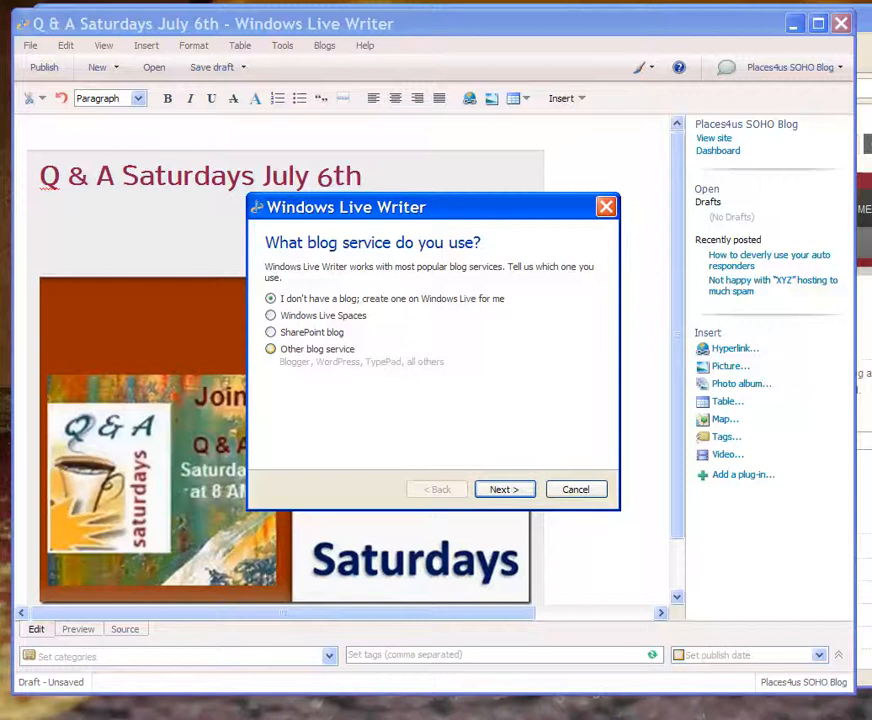
pyautogui.click(270, 348)
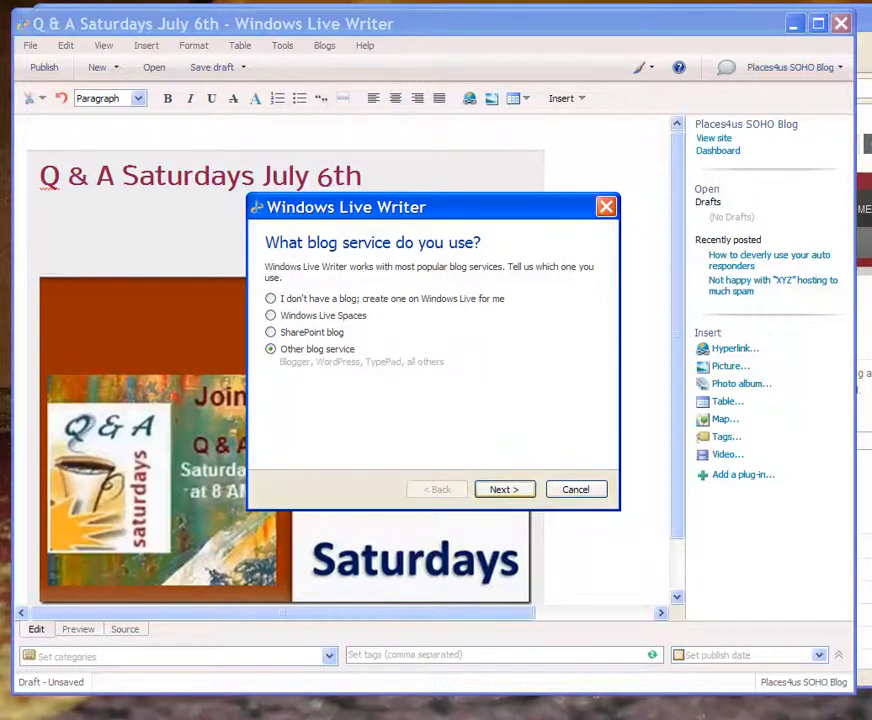
pyautogui.press('Return')
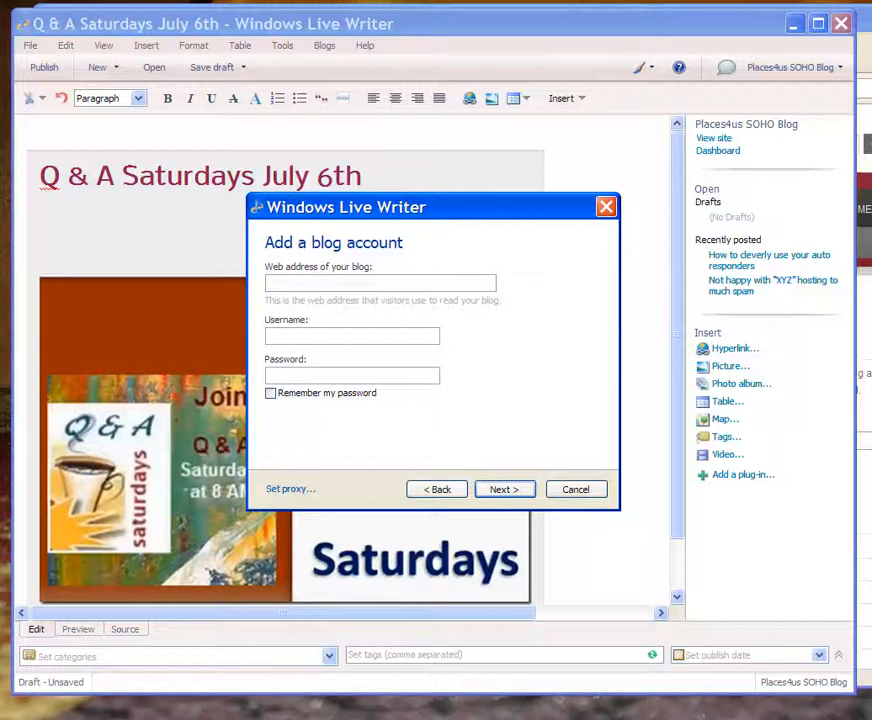
pyautogui.click(352, 336)
pyautogui.click(352, 376)
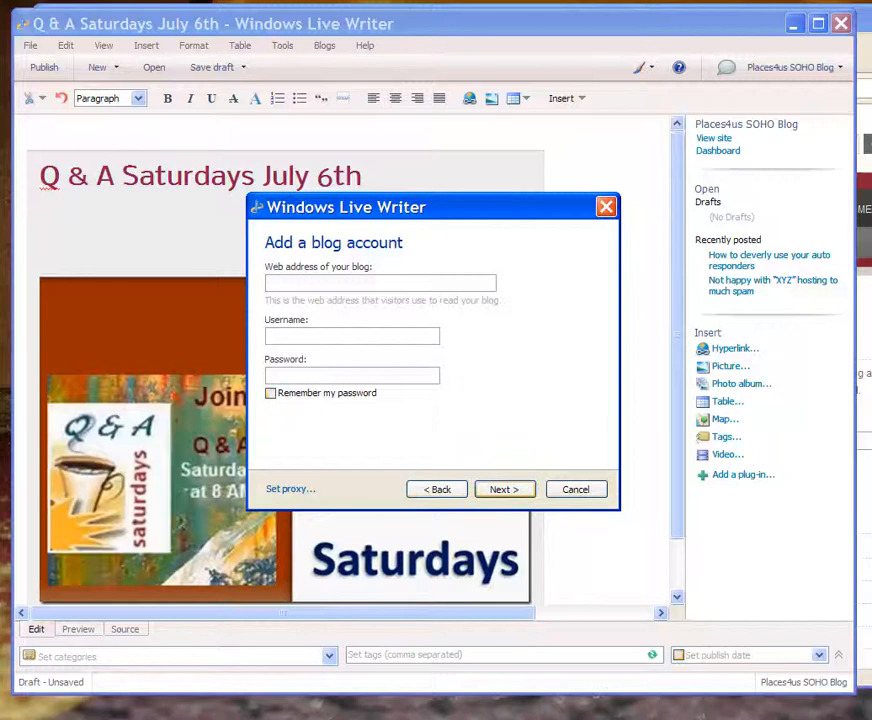
pyautogui.click(576, 489)
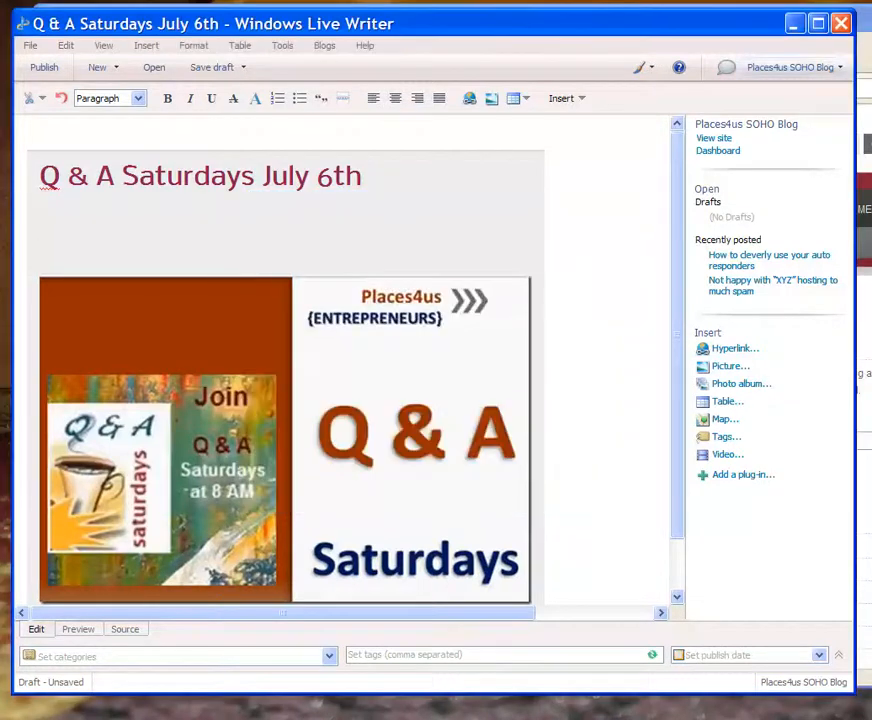
# - View the account settings of the Places4us SOHO Blog and close them without changes
pyautogui.click(790, 67)
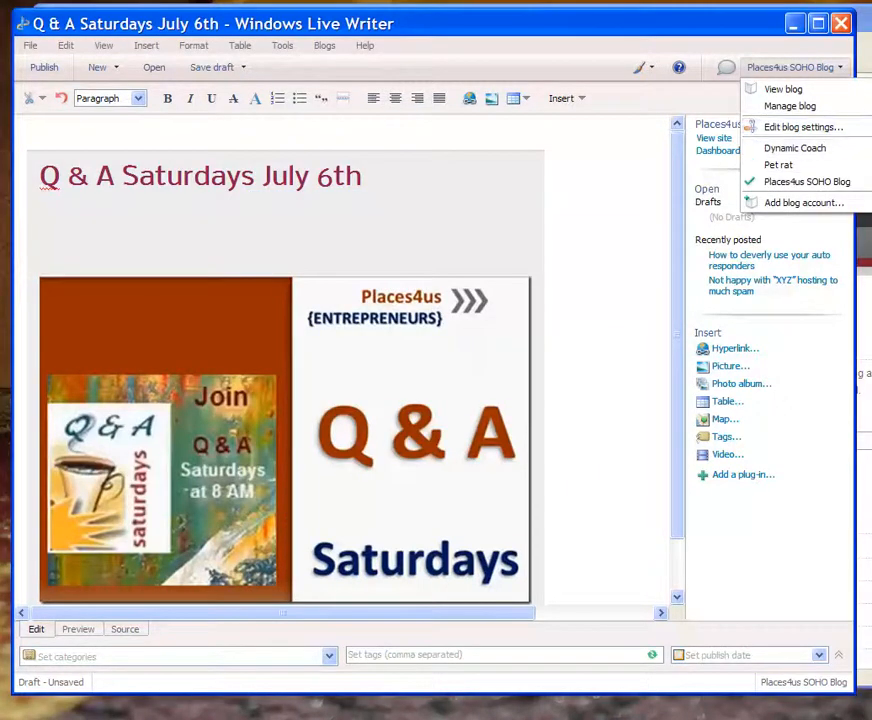
pyautogui.click(800, 127)
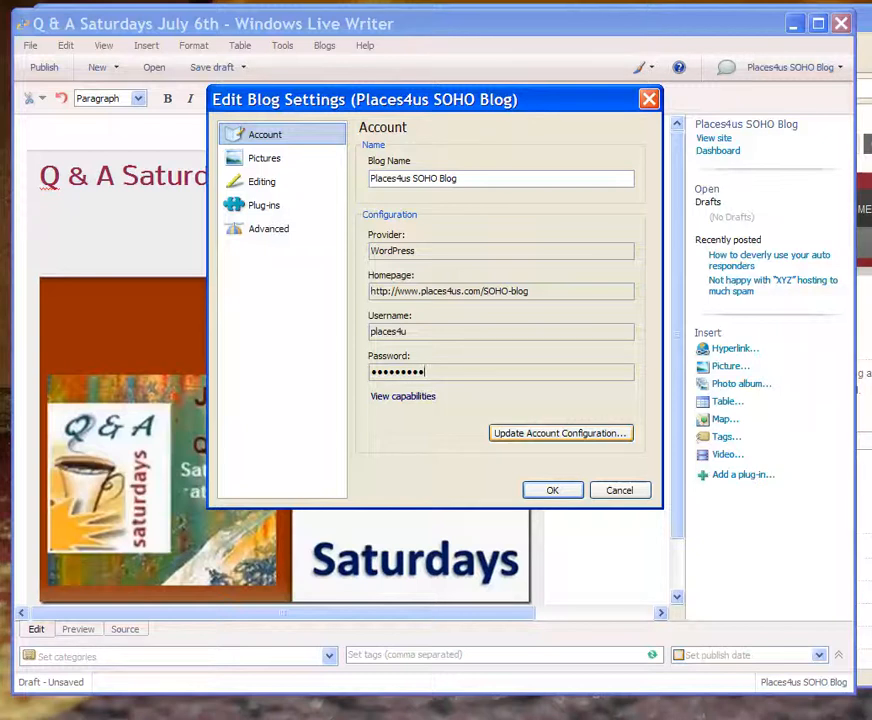
pyautogui.click(620, 490)
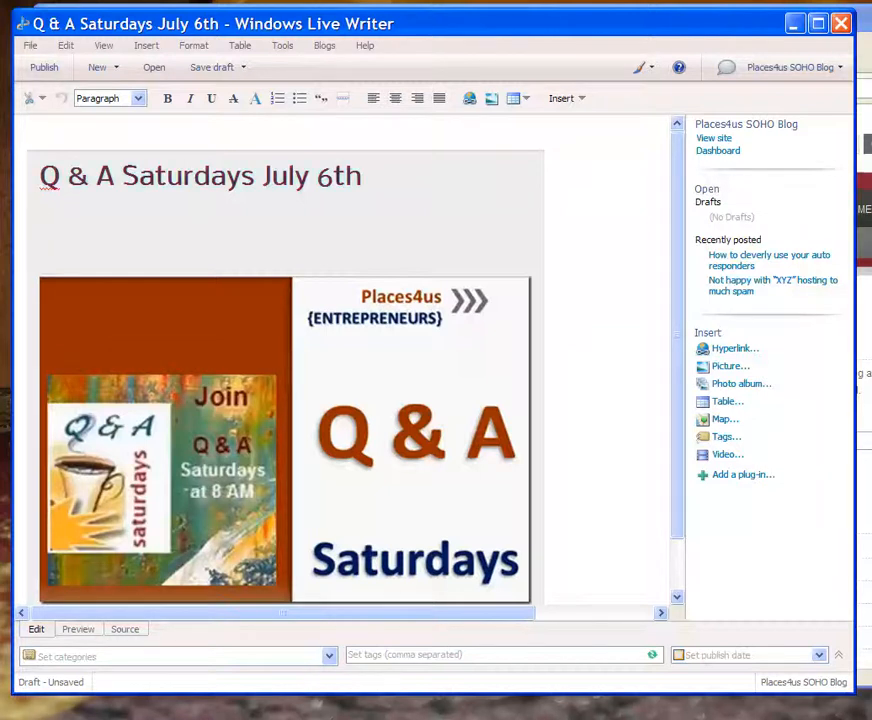
pyautogui.click(30, 45)
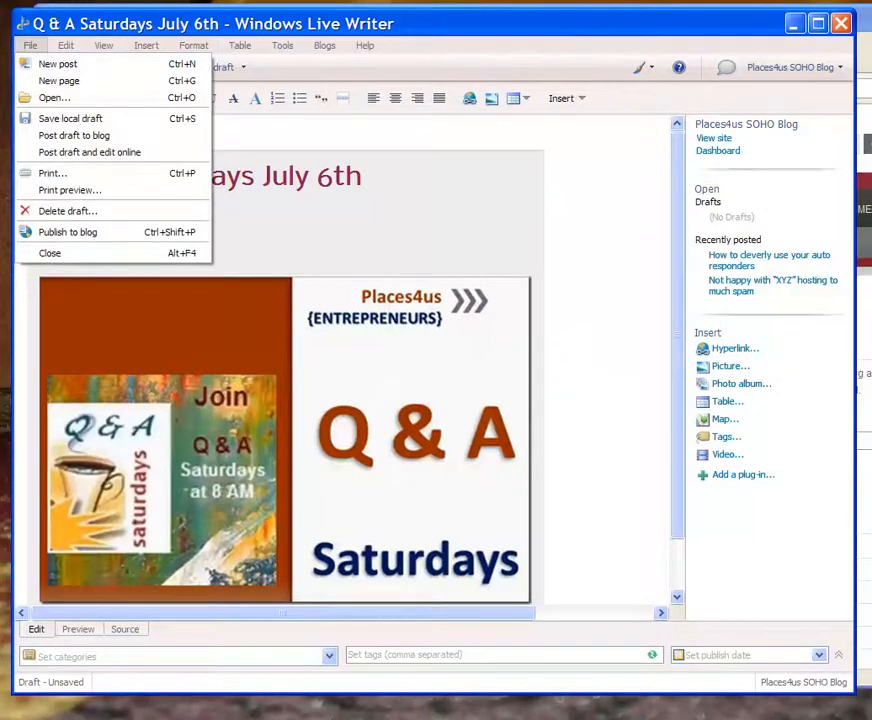
pyautogui.press('Escape')
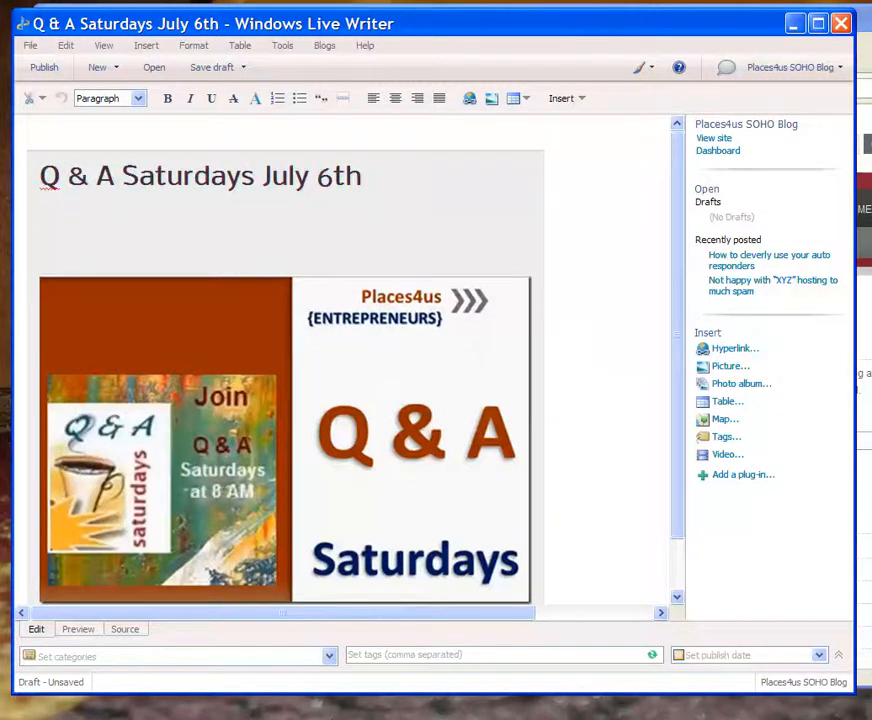
# - Enter the text "hello I am here to show my blog" in the post body between the title and the image
pyautogui.click(200, 177)
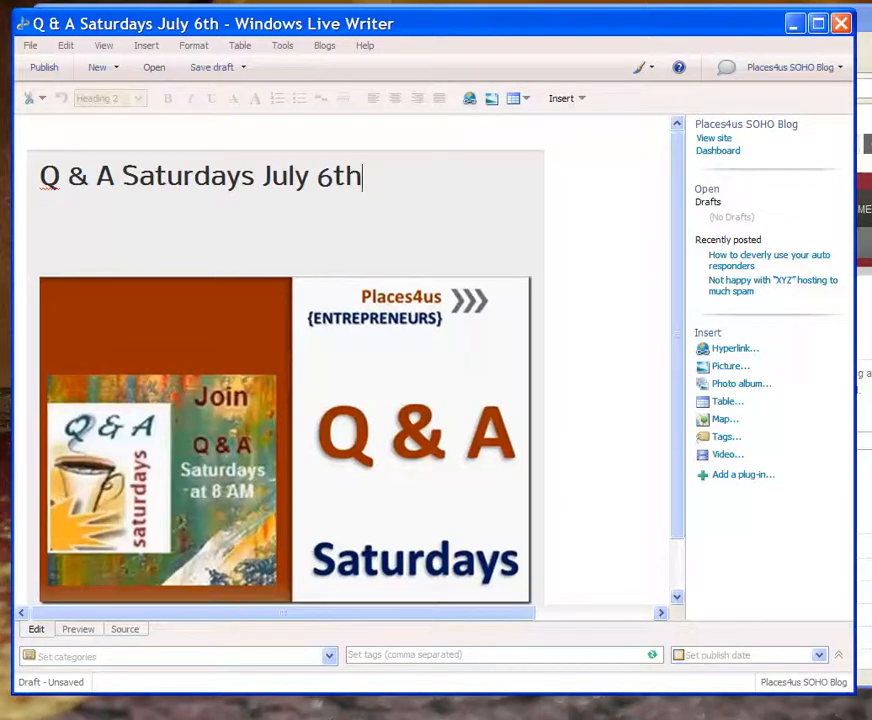
pyautogui.click(122, 177)
pyautogui.click(43, 253)
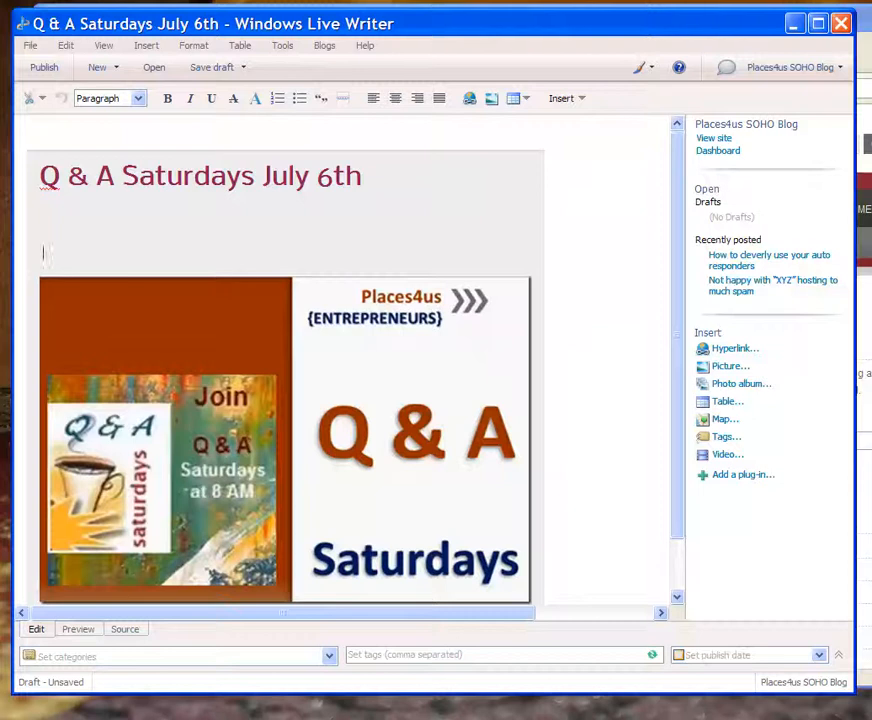
pyautogui.write('hello I am here to ho')
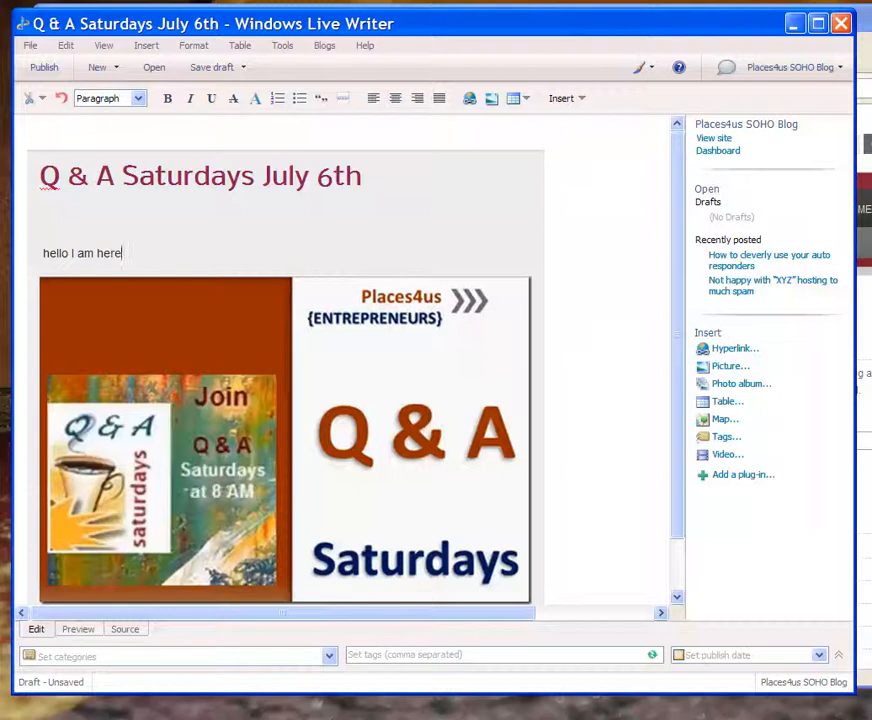
pyautogui.press('BackSpace')
pyautogui.press('BackSpace')
pyautogui.write('show my blog')
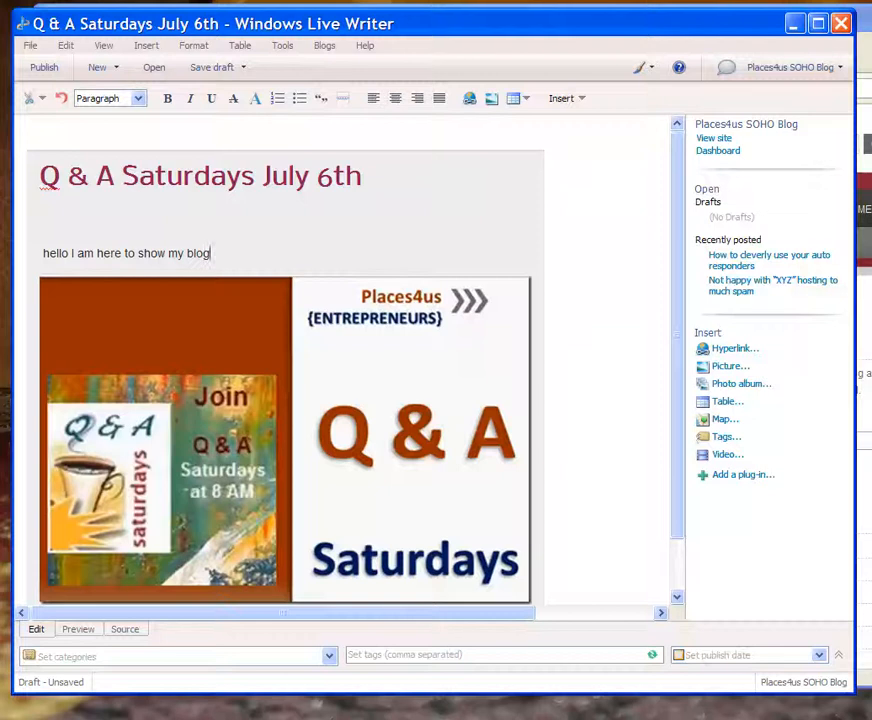
# - Format the "hello I am here to show my blog" line as Heading 5 with italic and underline
pyautogui.hotkey('ctrl', 'shift', 'Left')
pyautogui.hotkey('shift', 'Home')
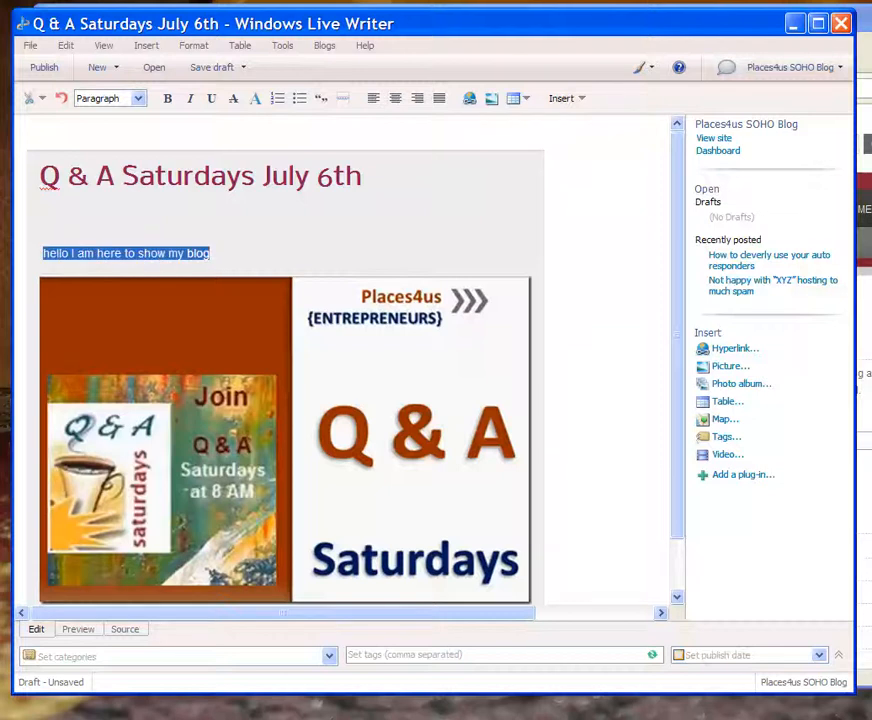
pyautogui.click(138, 98)
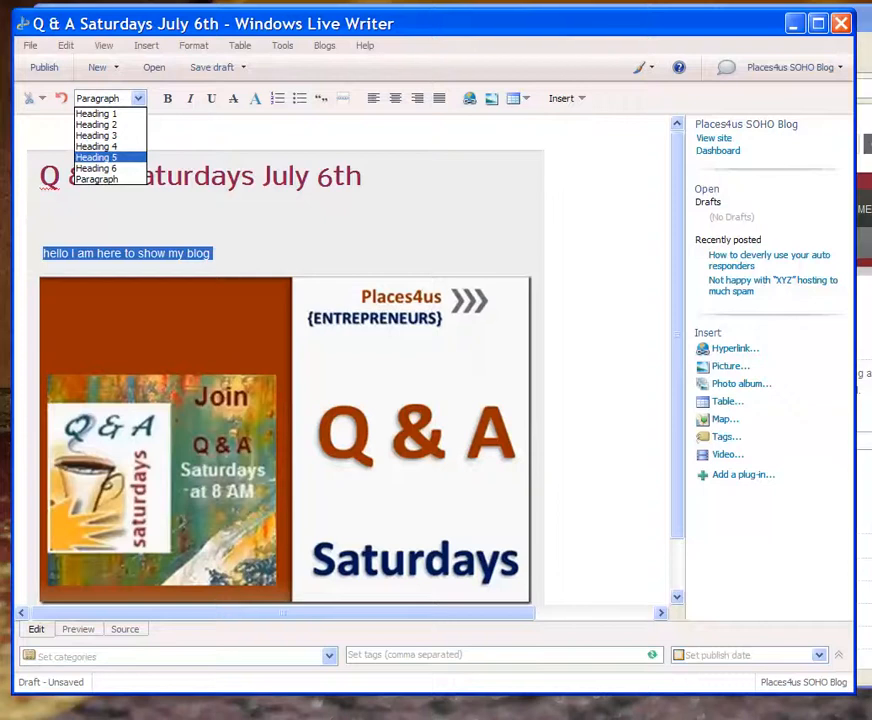
pyautogui.click(97, 157)
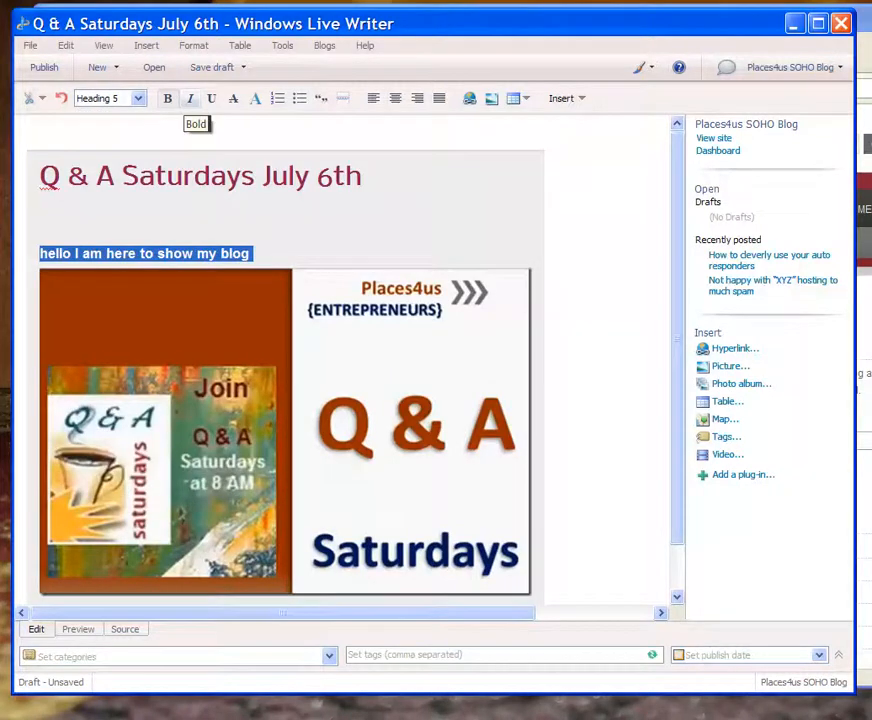
pyautogui.click(190, 98)
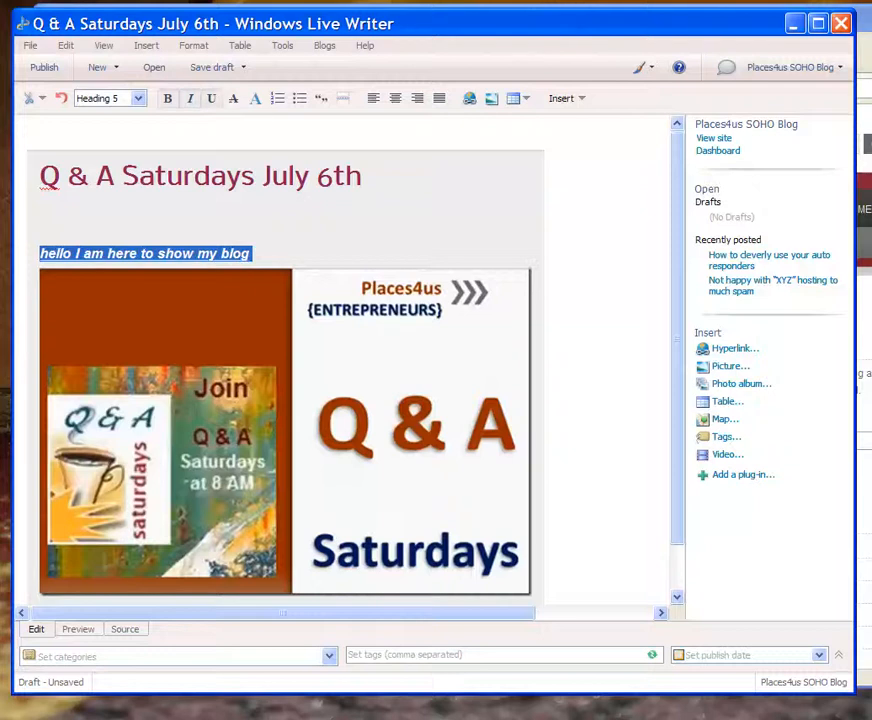
# - Set the greeting line's font to Arial Black, Italic, size 10, colour Fuchsia, without underline
pyautogui.click(255, 98)
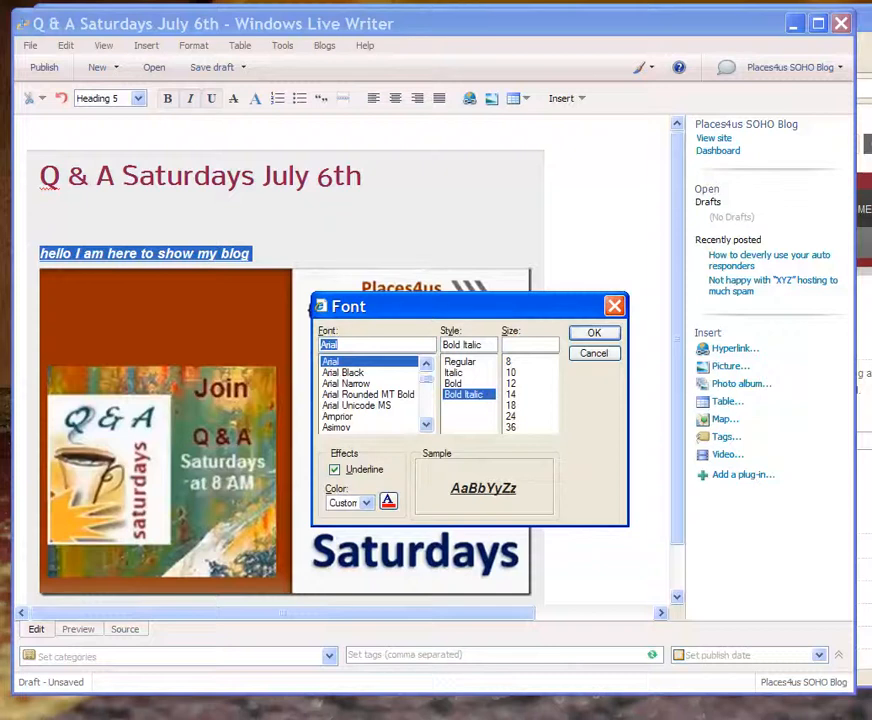
pyautogui.click(343, 372)
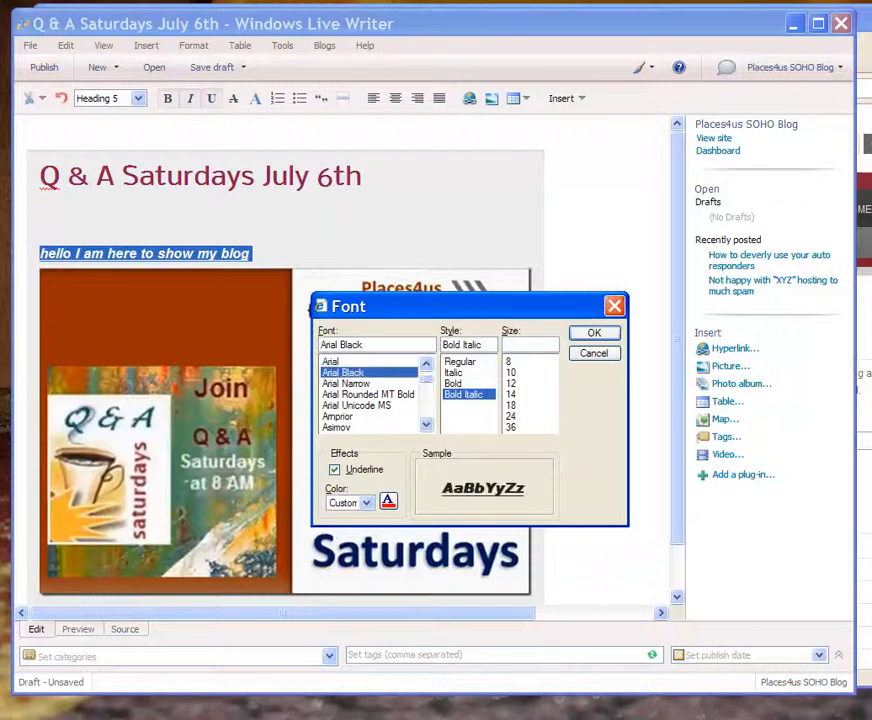
pyautogui.click(454, 372)
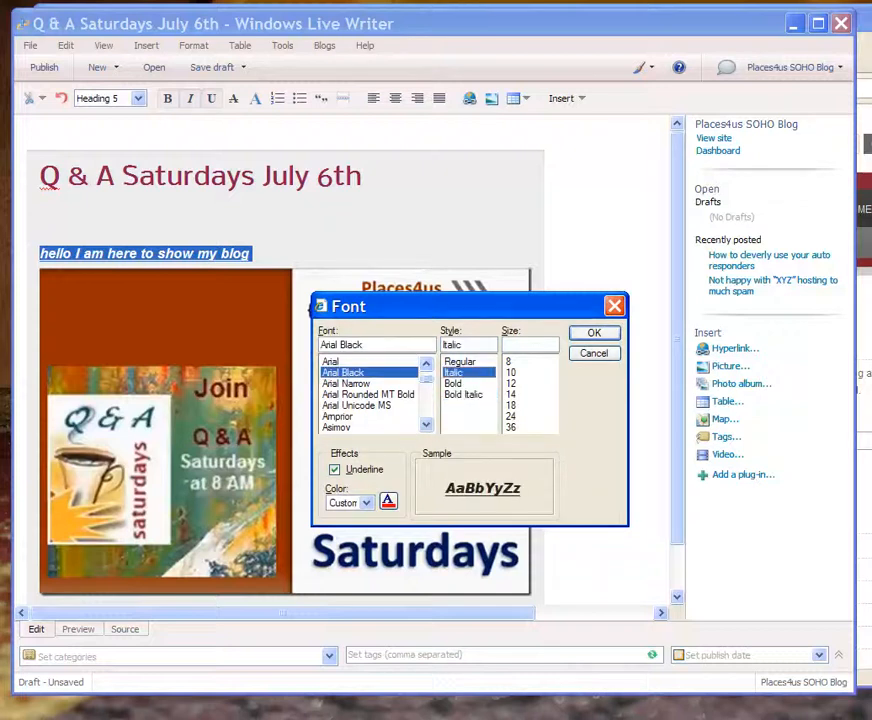
pyautogui.click(511, 372)
pyautogui.click(334, 469)
pyautogui.click(366, 502)
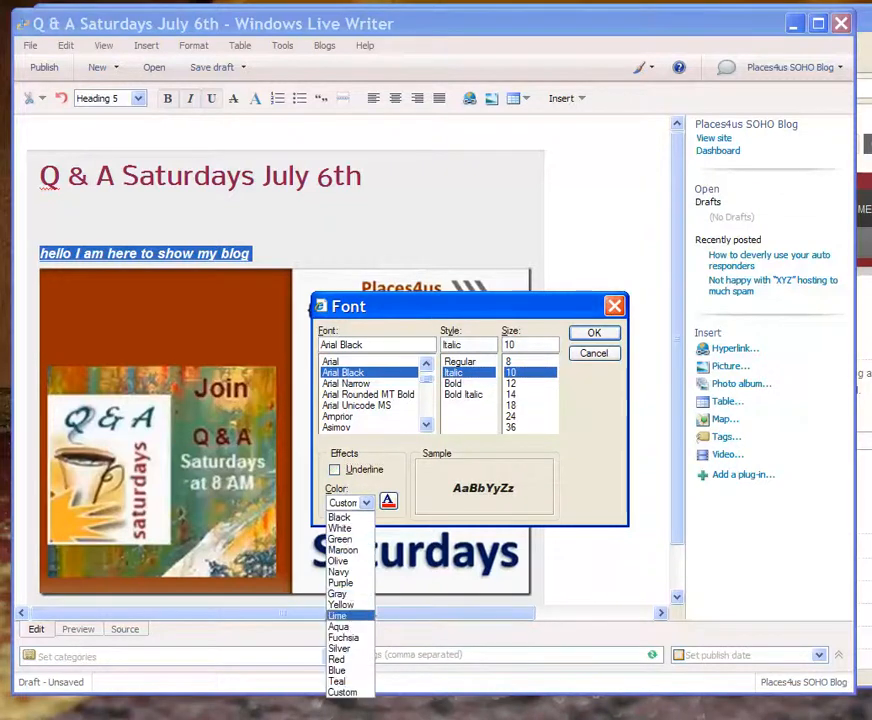
pyautogui.click(343, 637)
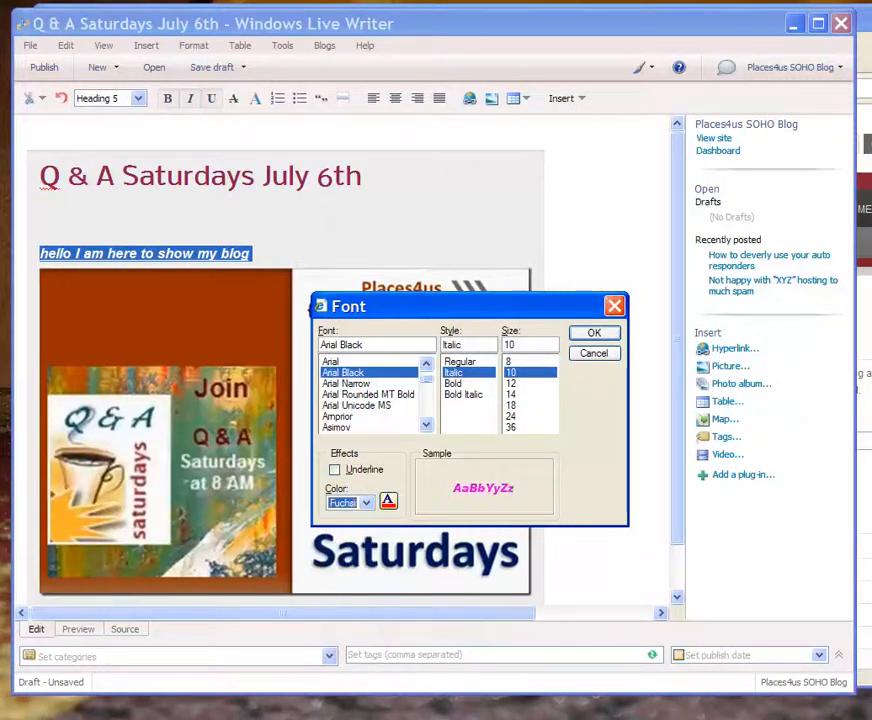
pyautogui.press('Return')
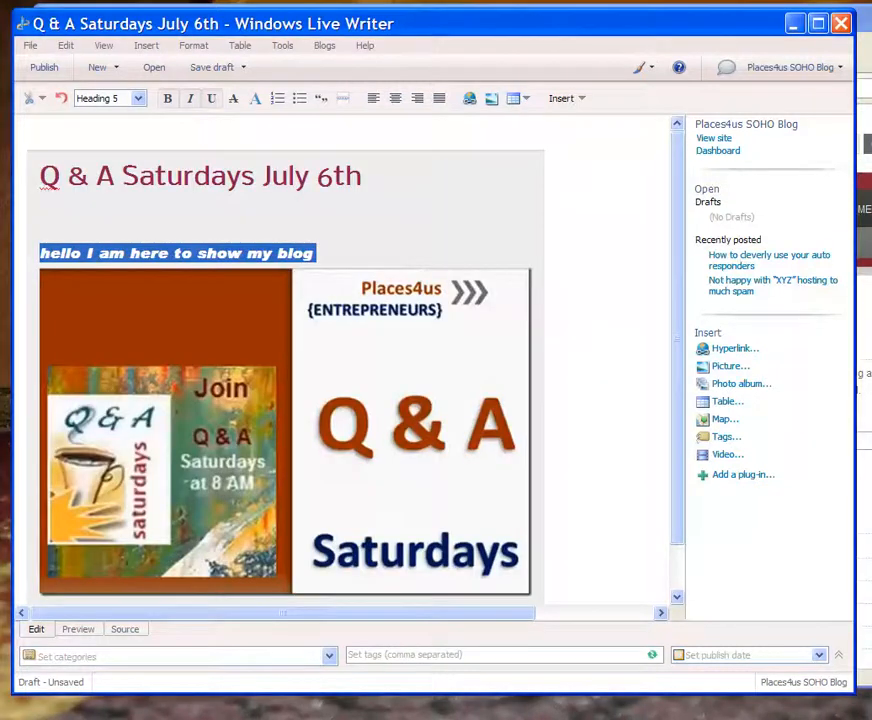
pyautogui.click(43, 222)
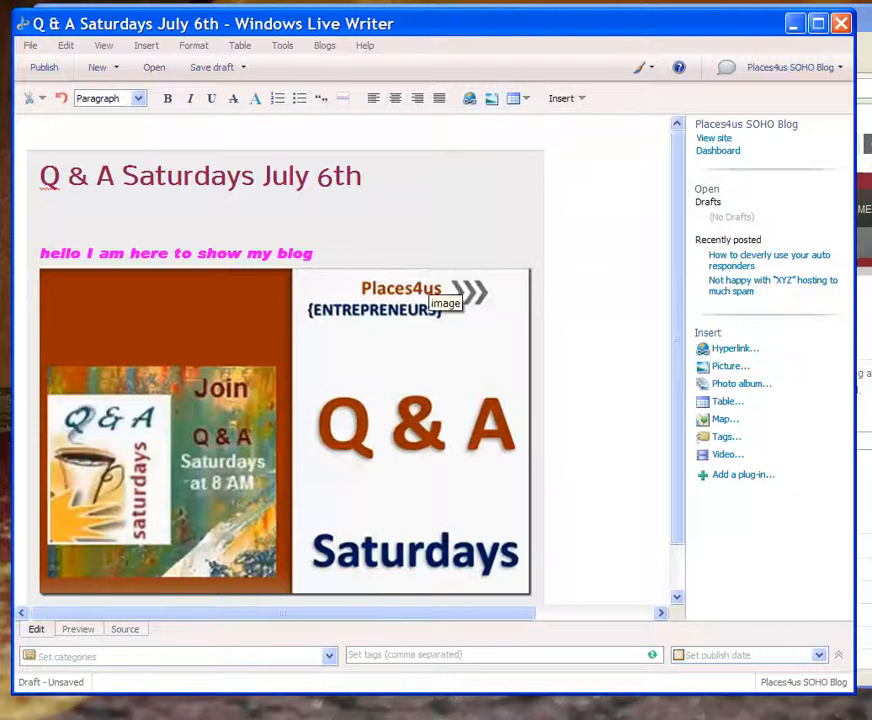
# - Examine the text wrapping, margin and border options of the Q & A Saturdays image in the post
pyautogui.click(430, 279)
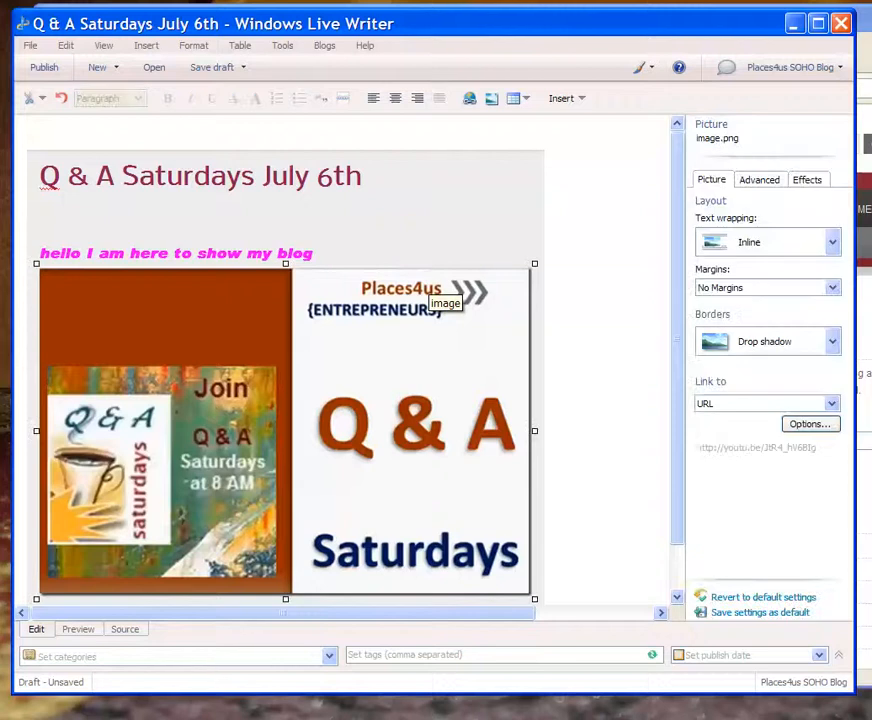
pyautogui.click(146, 45)
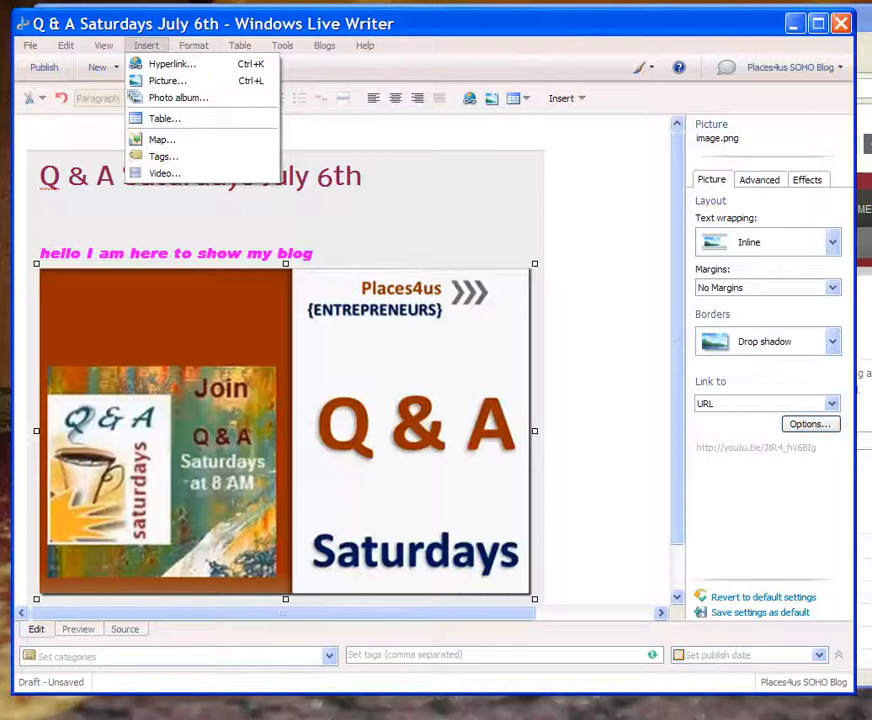
pyautogui.click(464, 342)
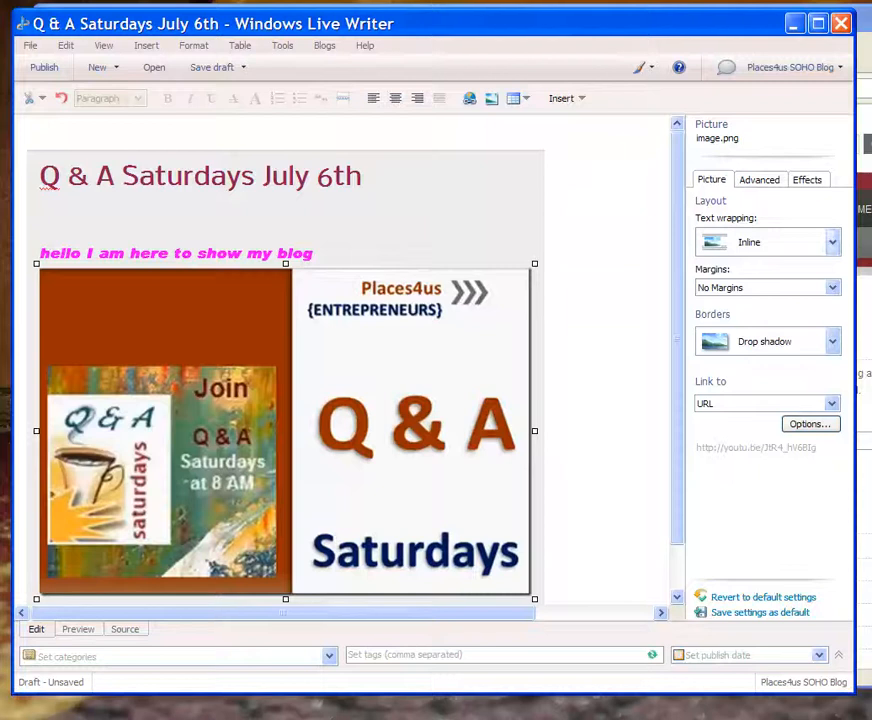
pyautogui.click(832, 242)
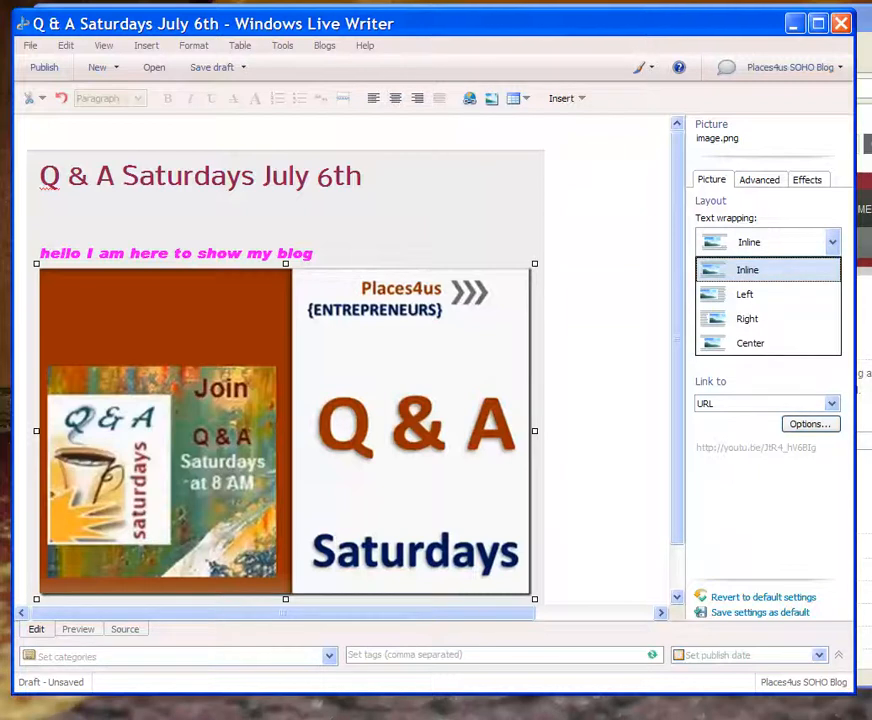
pyautogui.click(832, 242)
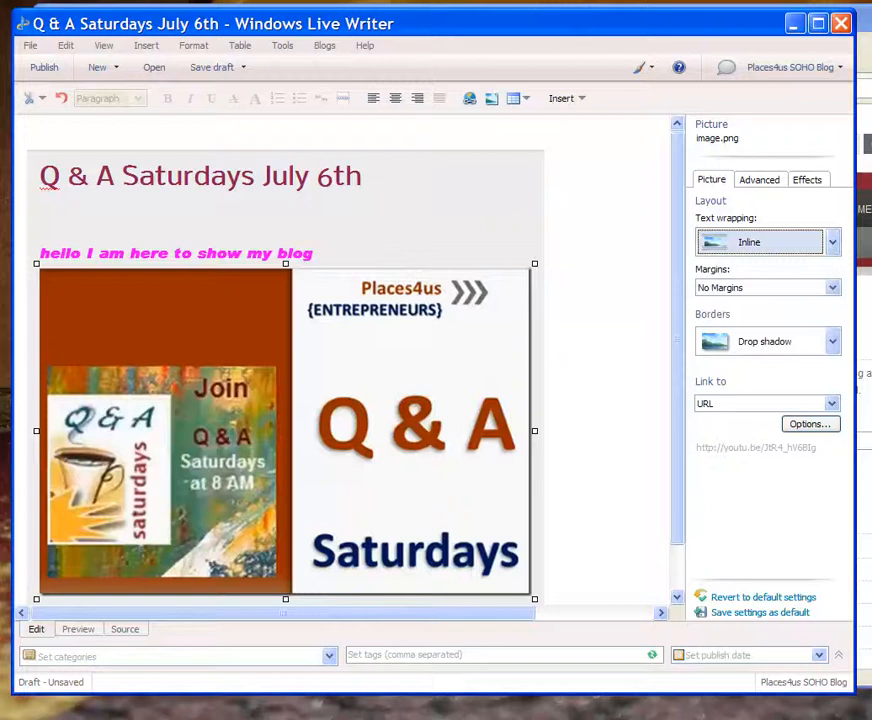
pyautogui.click(832, 288)
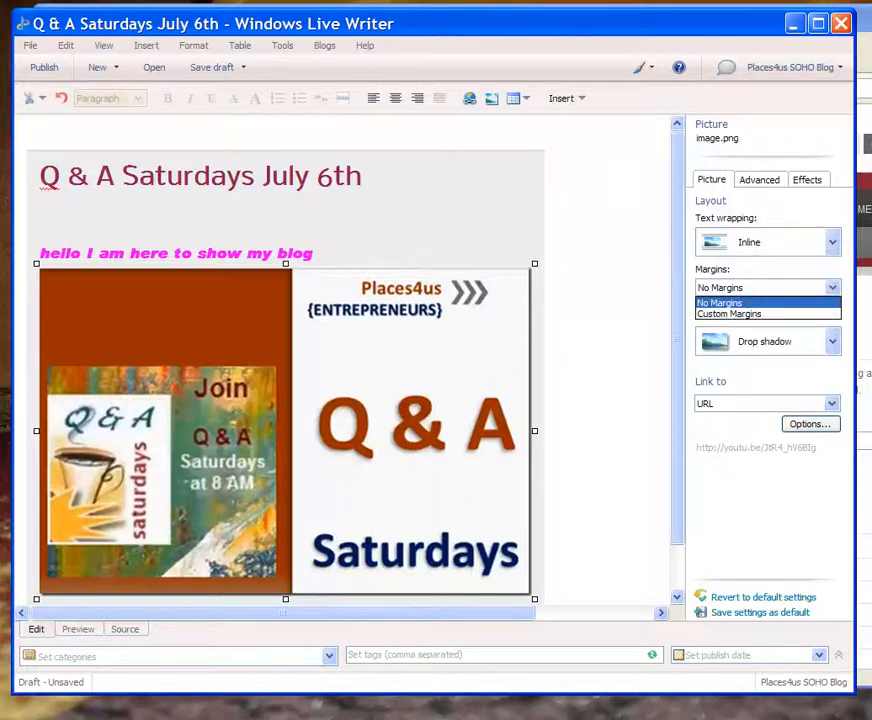
pyautogui.click(832, 288)
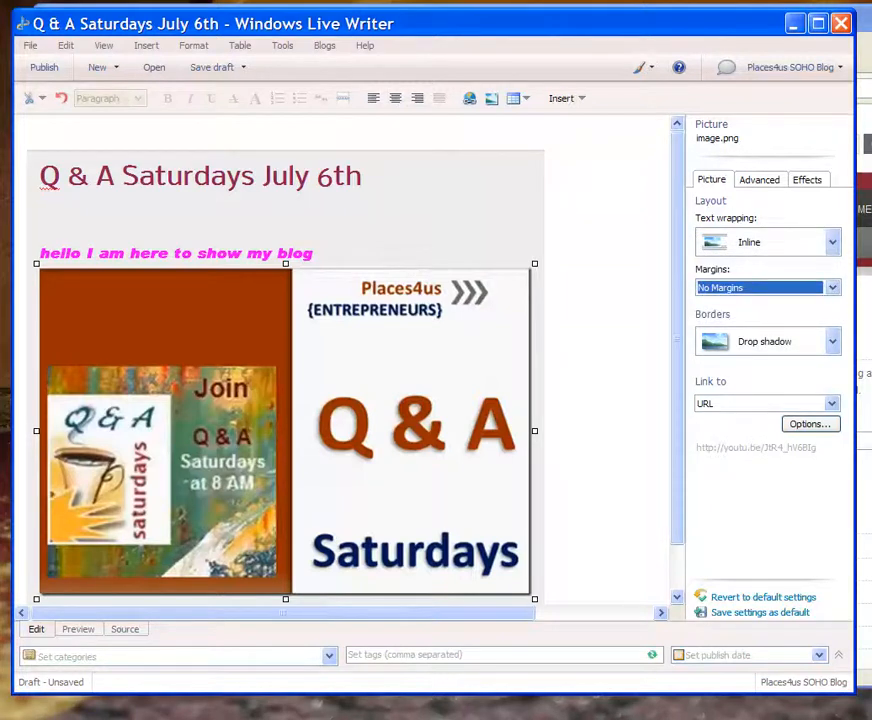
pyautogui.click(832, 342)
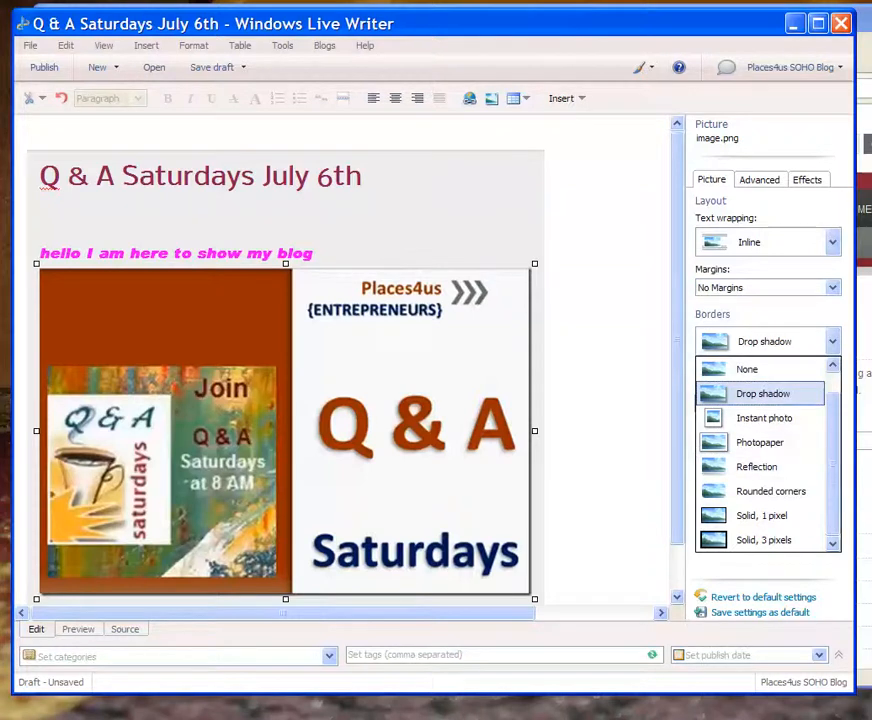
pyautogui.click(763, 394)
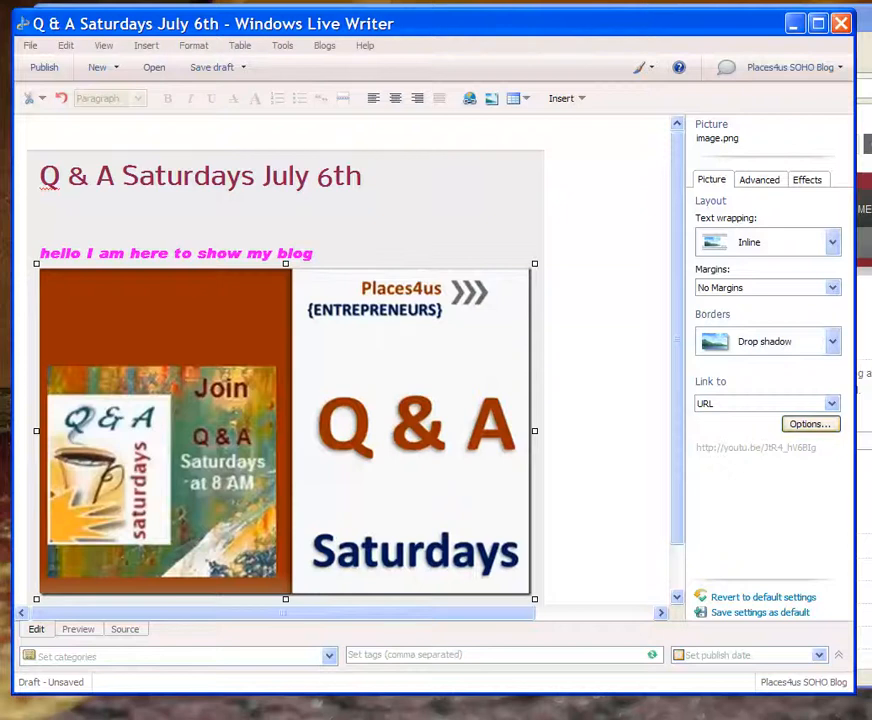
# - Examine the image's hyperlink settings, including its URL, title, link target choices and advanced options, leaving them as they are
pyautogui.click(810, 424)
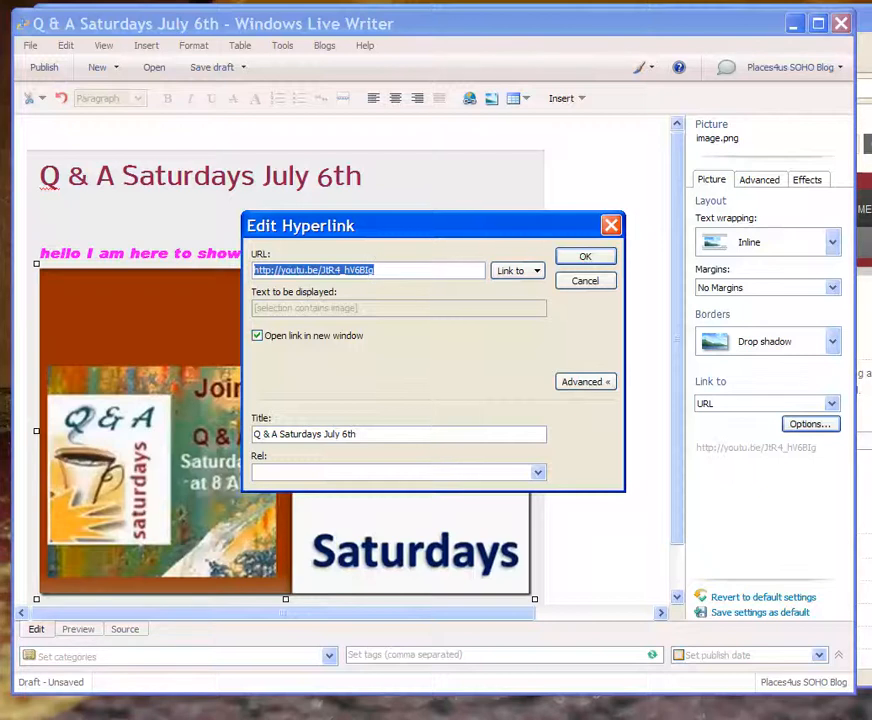
pyautogui.click(375, 270)
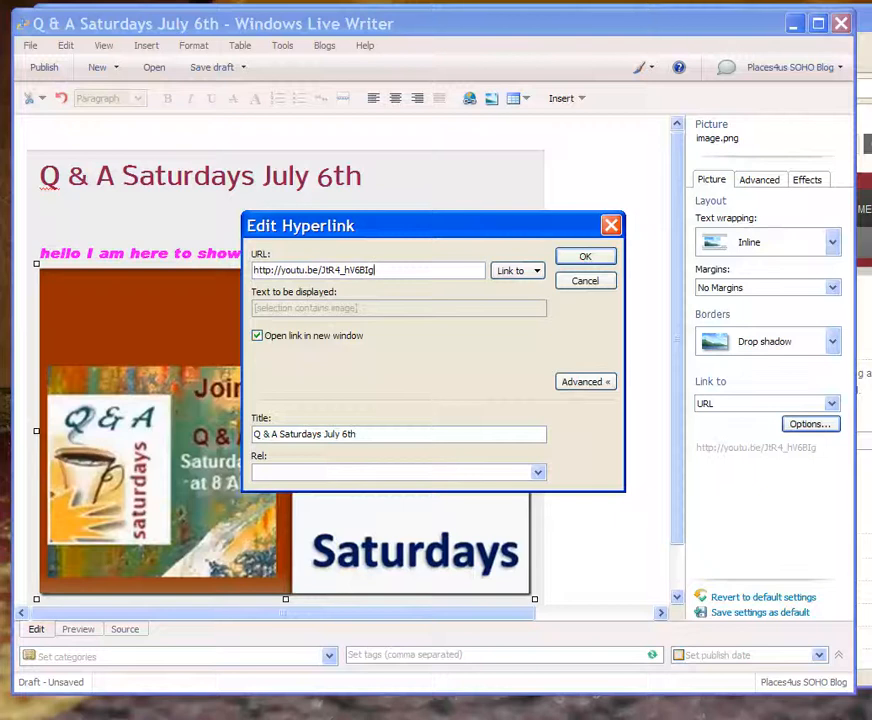
pyautogui.click(358, 434)
pyautogui.click(518, 271)
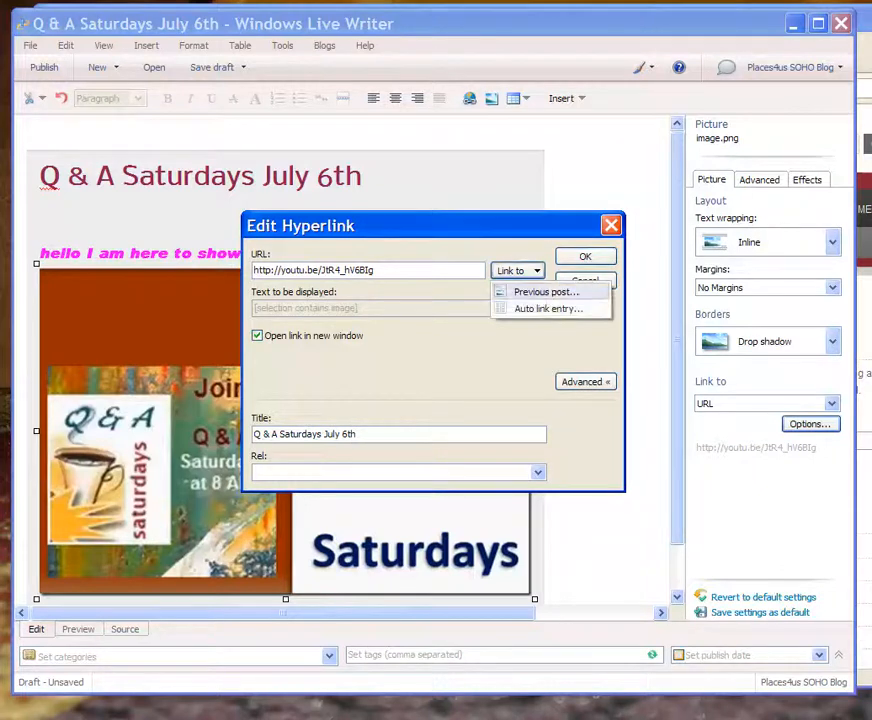
pyautogui.click(518, 271)
pyautogui.click(518, 271)
pyautogui.click(585, 382)
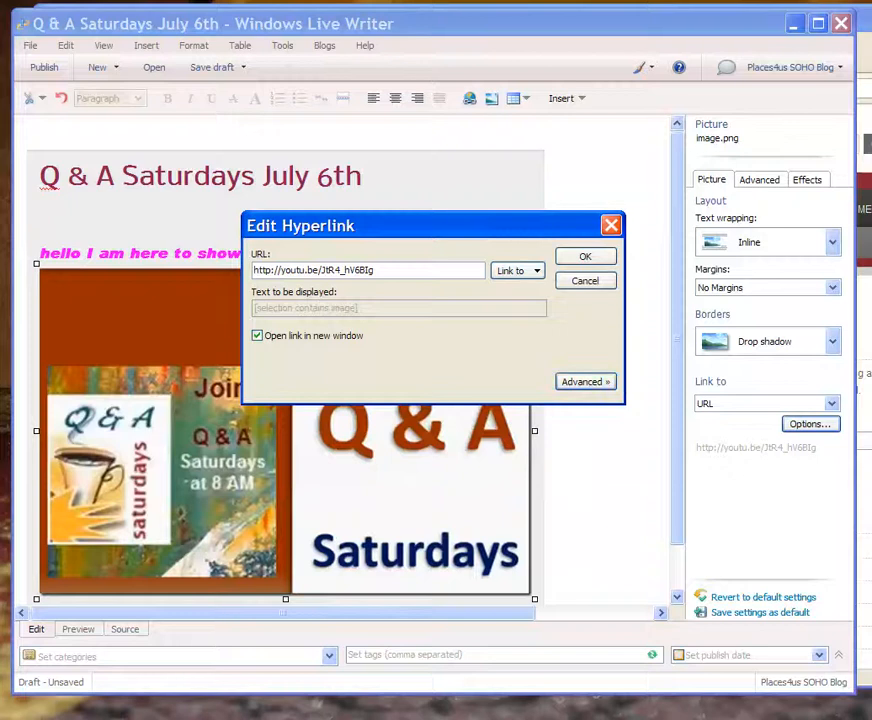
pyautogui.click(611, 226)
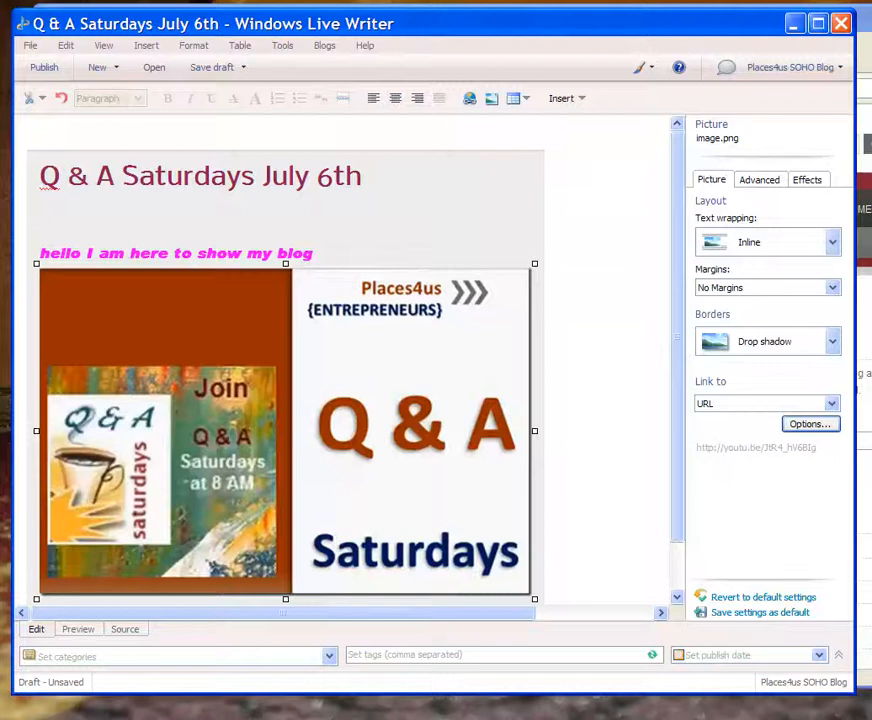
# - Examine the image's size, alternate text and available picture effects
pyautogui.click(759, 180)
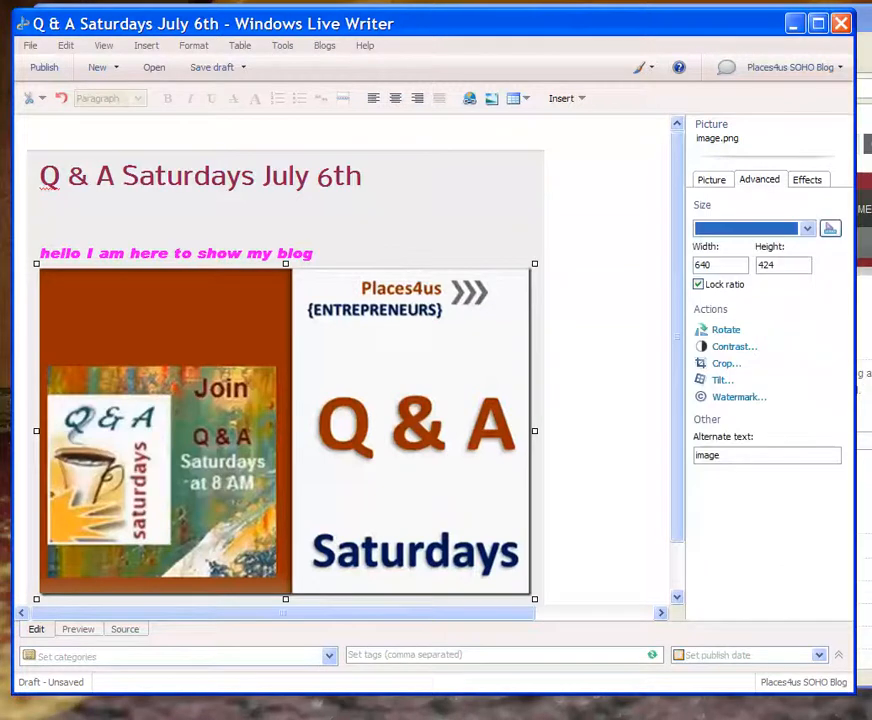
pyautogui.click(807, 229)
pyautogui.click(807, 229)
pyautogui.doubleClick(708, 265)
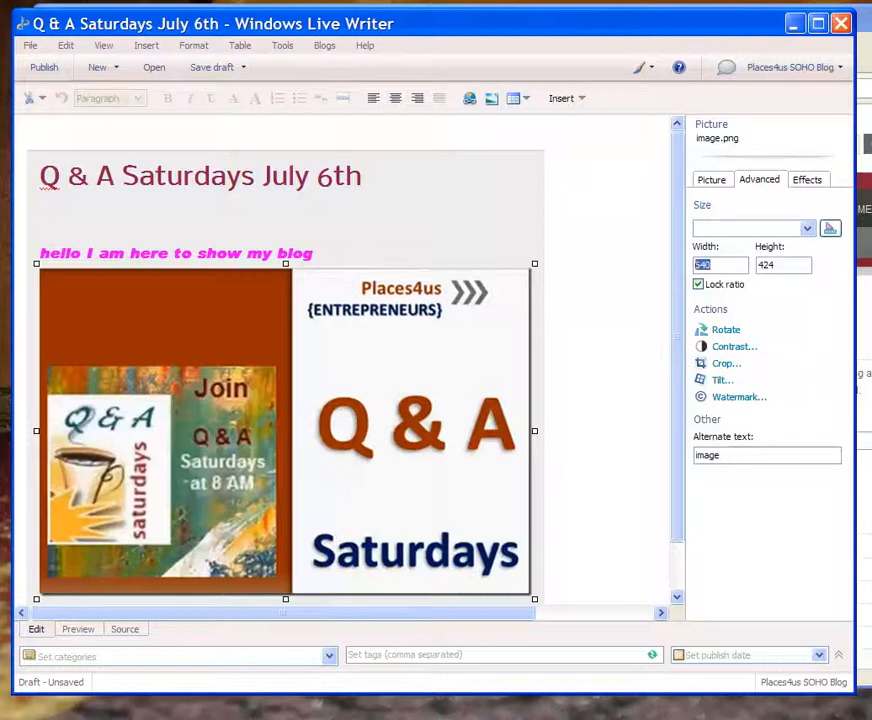
pyautogui.doubleClick(767, 265)
pyautogui.click(724, 455)
pyautogui.click(807, 179)
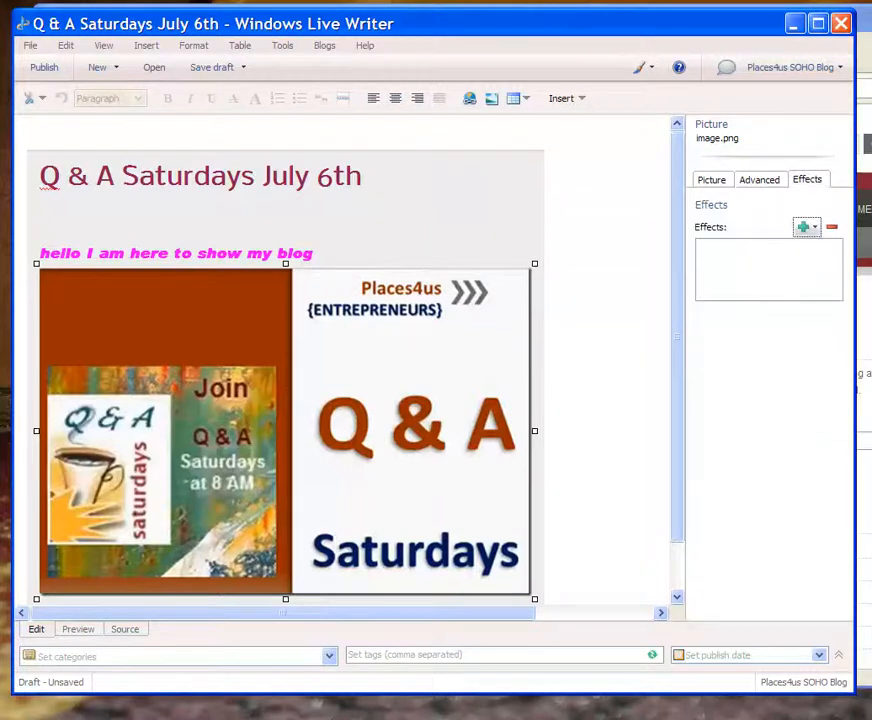
pyautogui.click(806, 227)
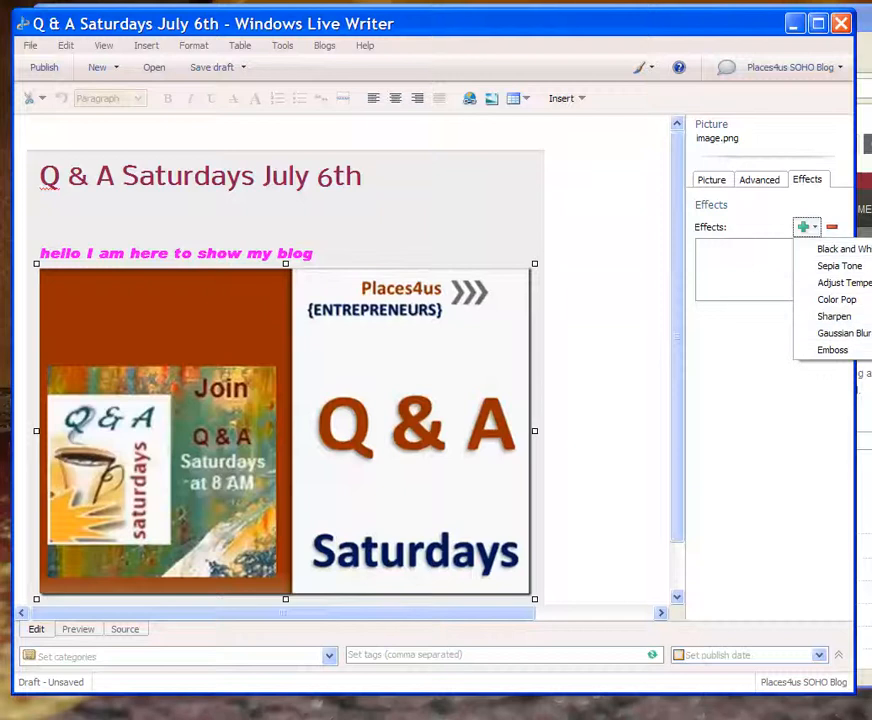
pyautogui.click(842, 249)
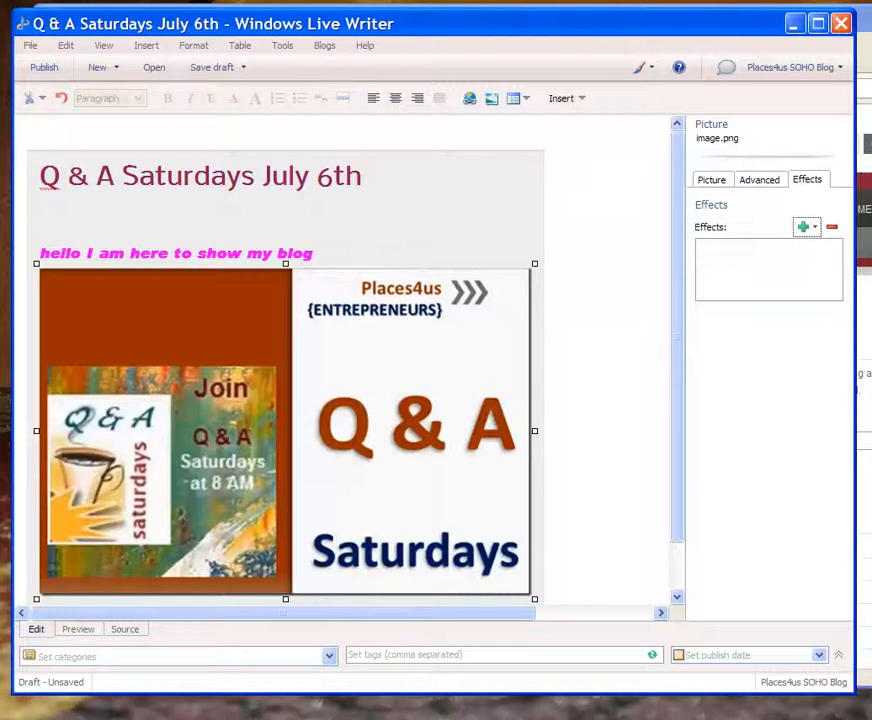
# - Replace the greeting line with the body text copied from the "Q & A Saturday July 6th" post on the Coaching Blog page in Firefox
pyautogui.moveTo(313, 254); pyautogui.dragTo(40, 254)
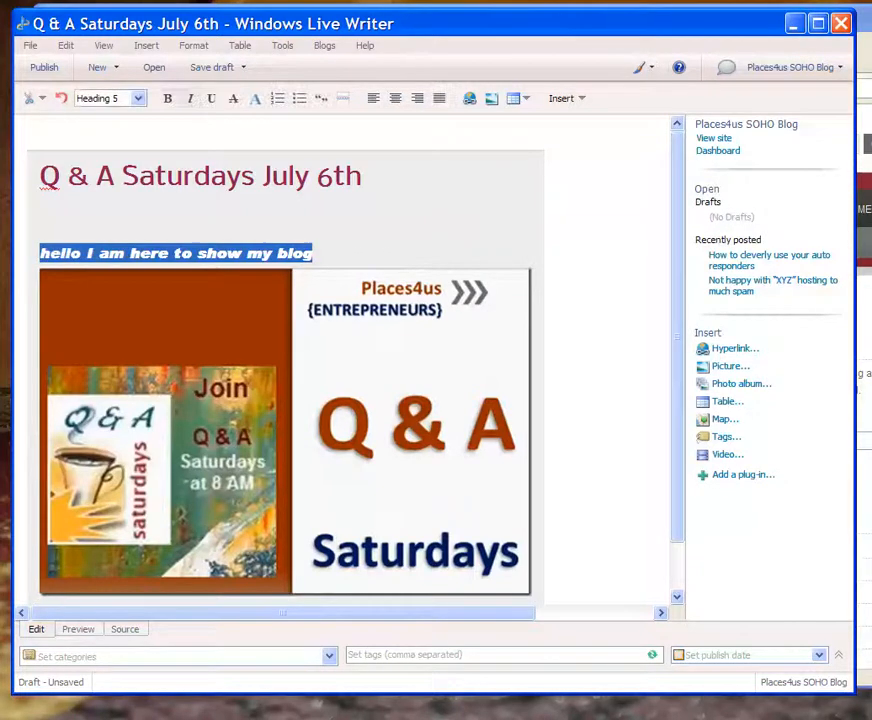
pyautogui.press('Delete')
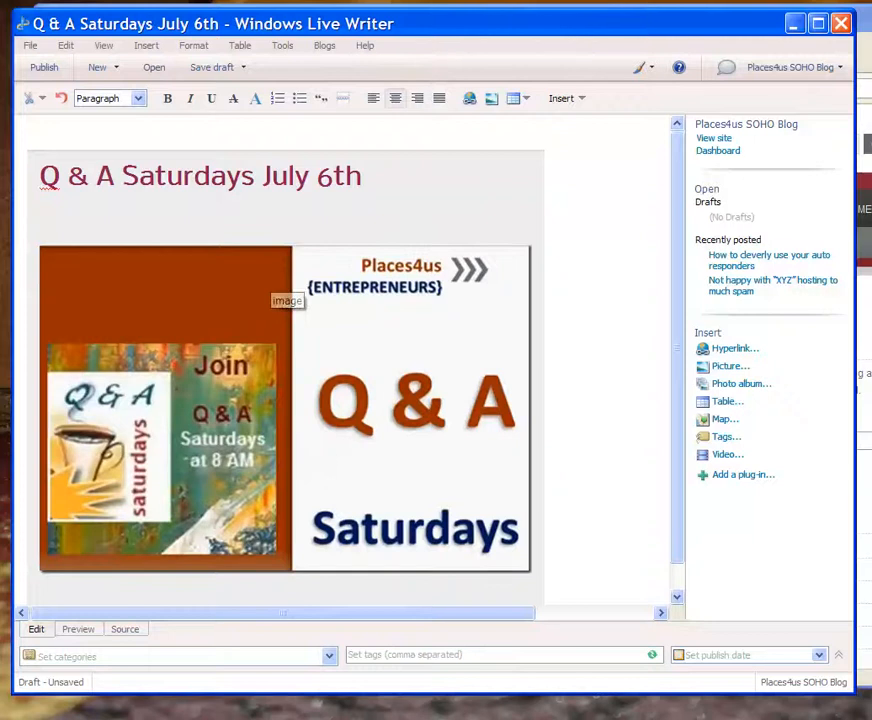
pyautogui.hotkey('alt', 'Tab')
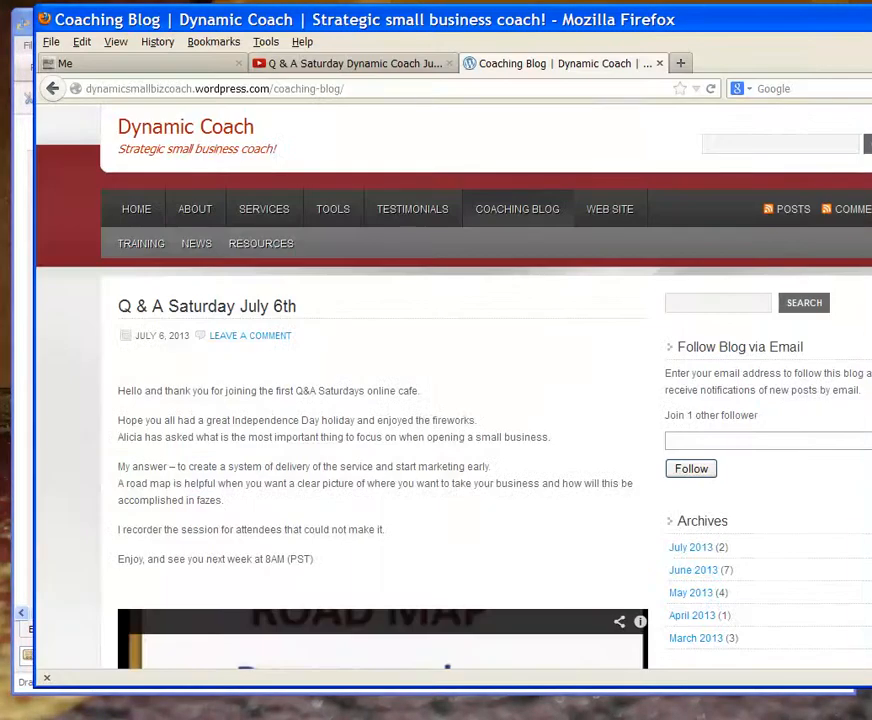
pyautogui.moveTo(314, 559); pyautogui.dragTo(117, 390)
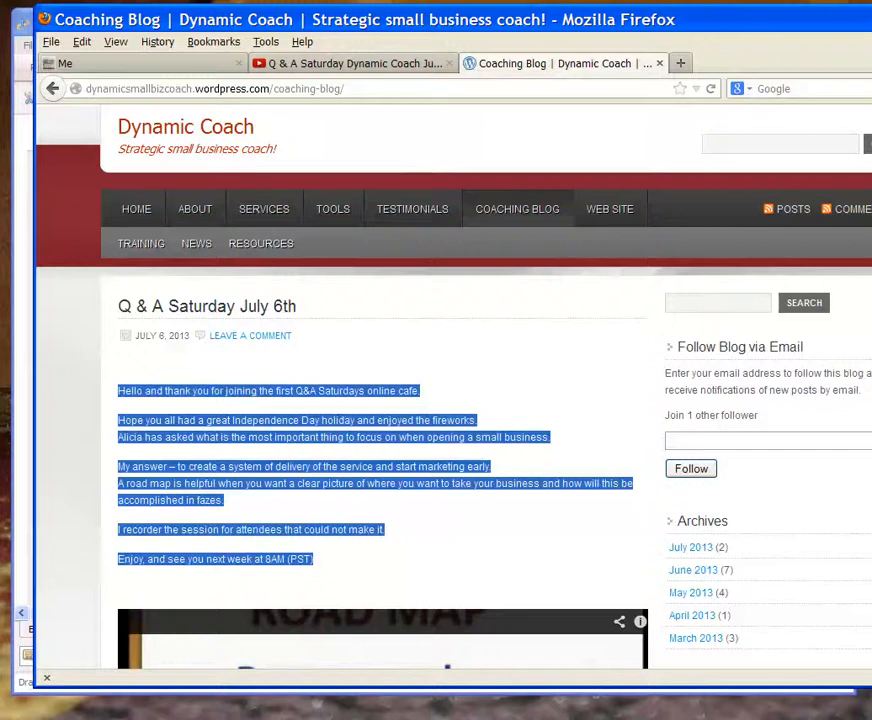
pyautogui.hotkey('alt', 'Tab')
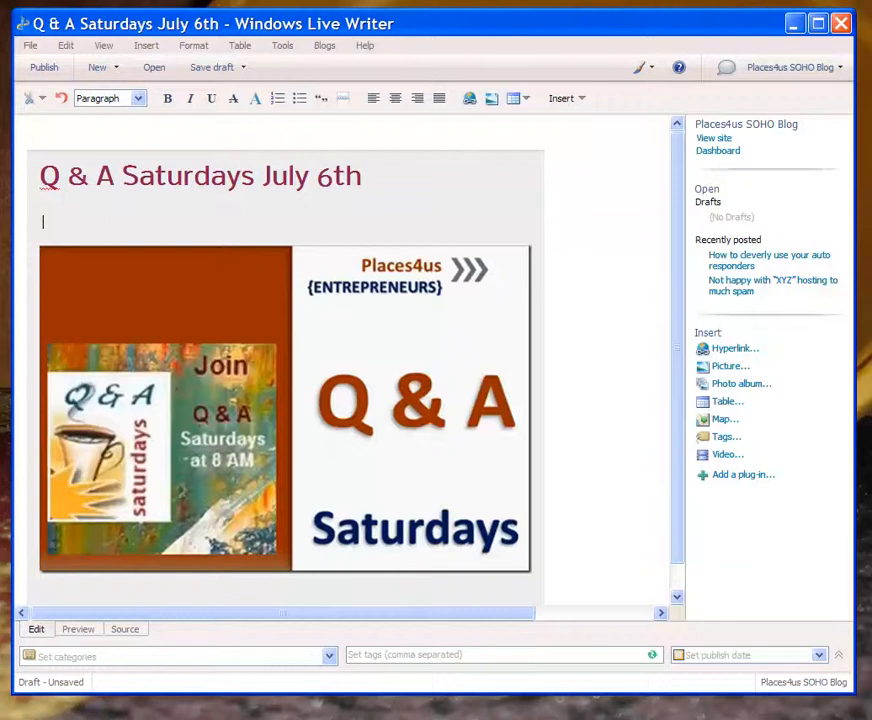
pyautogui.hotkey('ctrl', 'v')
pyautogui.moveTo(677, 390); pyautogui.dragTo(677, 290)
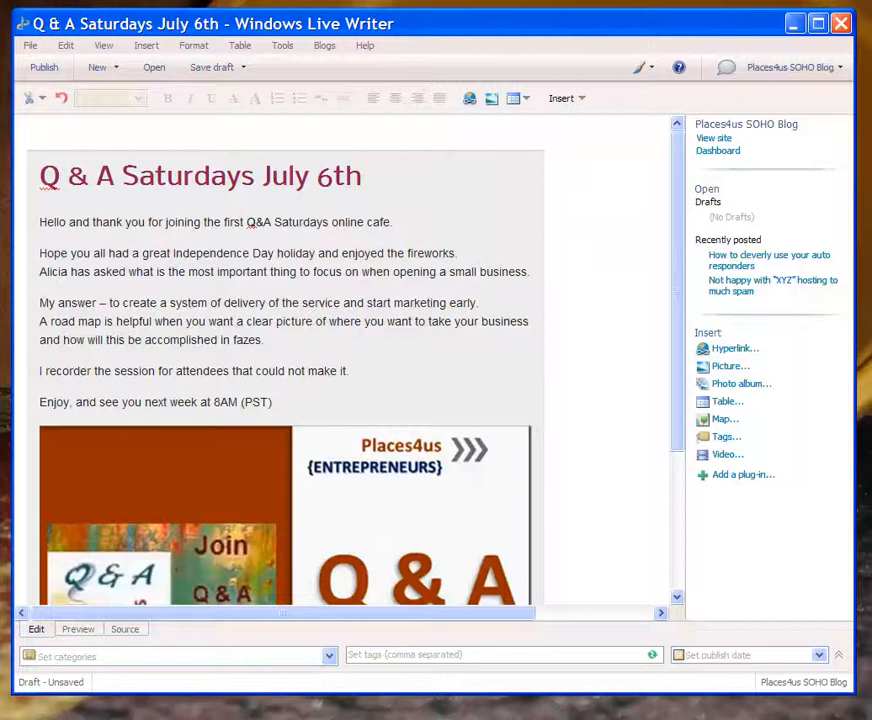
# - Justify all the pasted paragraphs above the image
pyautogui.moveTo(274, 403); pyautogui.dragTo(40, 222)
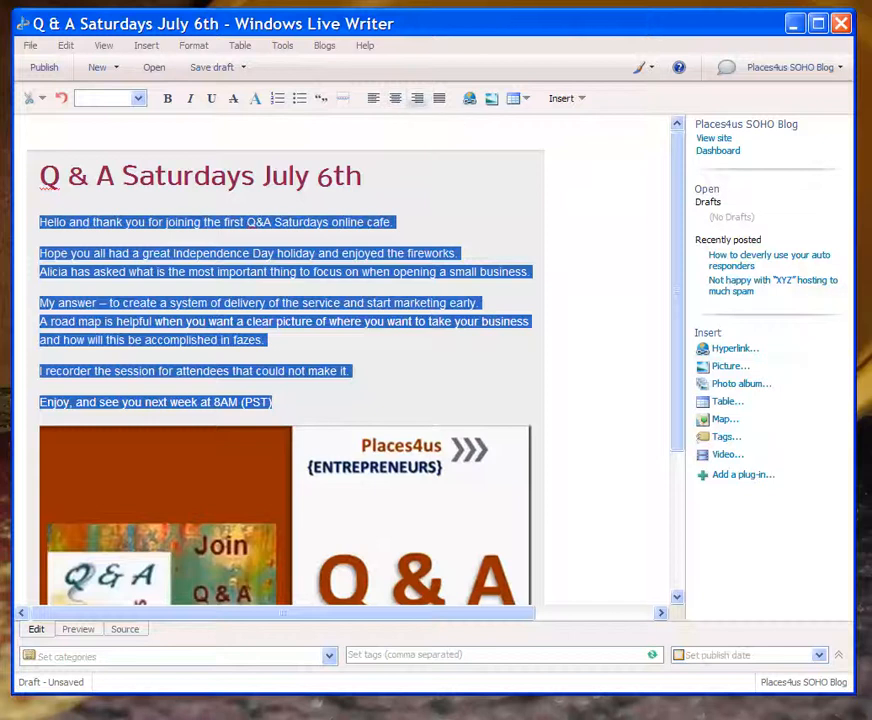
pyautogui.click(439, 98)
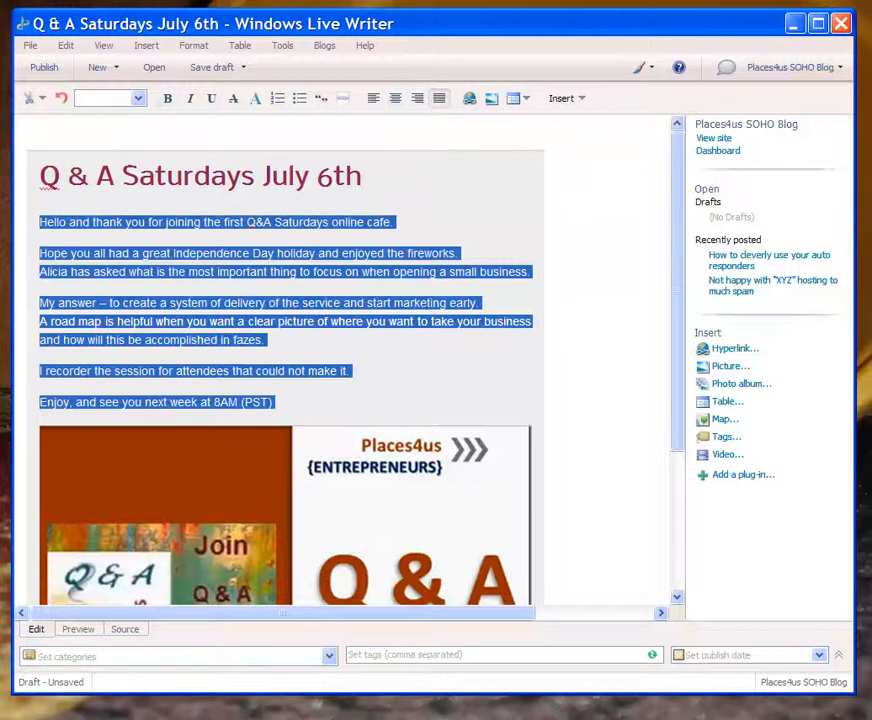
# - Try the Heading 6 style on the pasted paragraphs and undo it
pyautogui.click(138, 98)
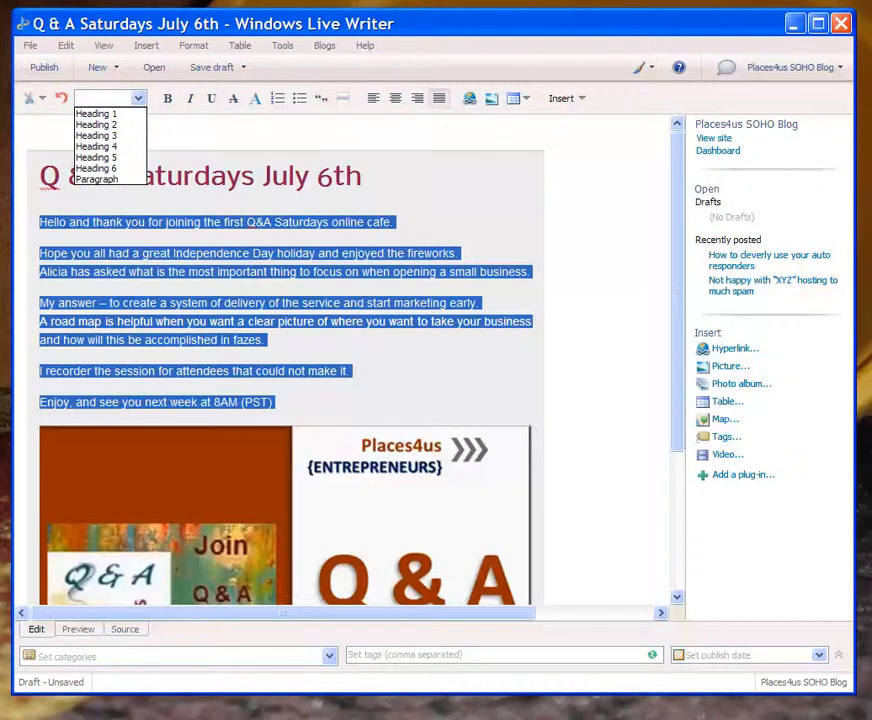
pyautogui.click(97, 147)
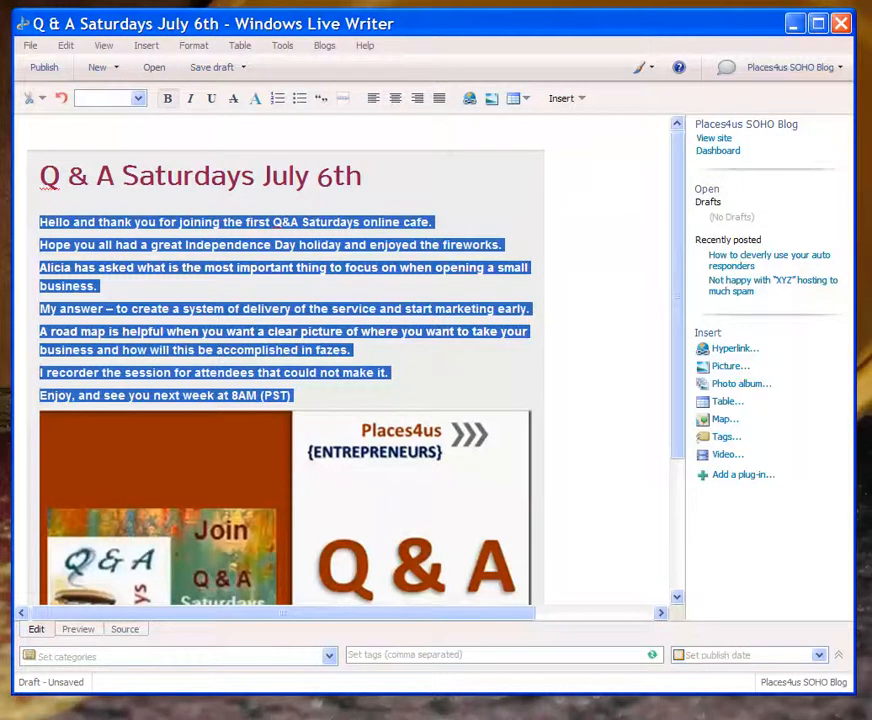
pyautogui.click(352, 350)
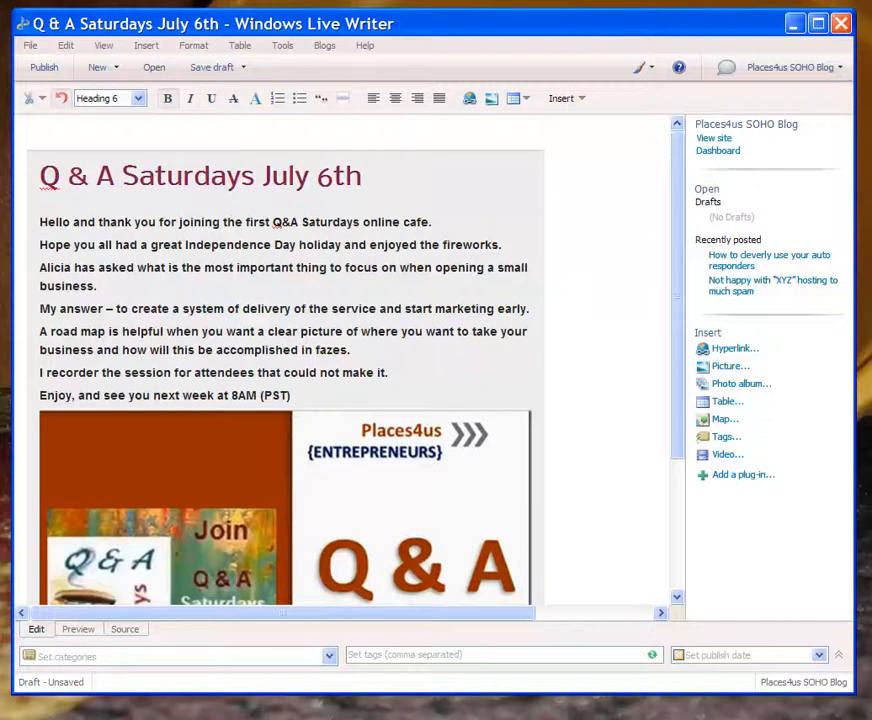
pyautogui.click(61, 98)
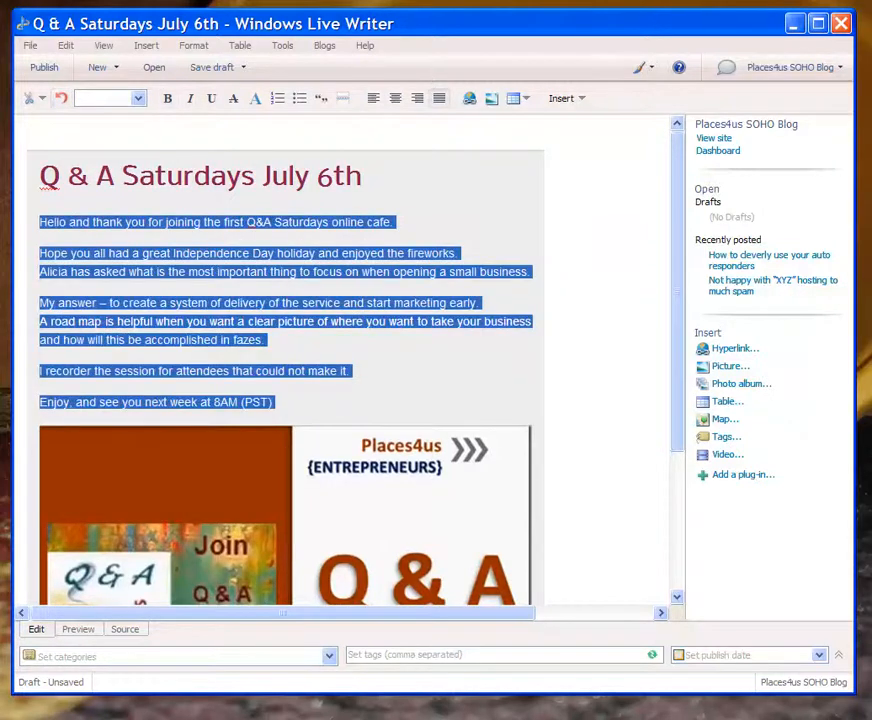
pyautogui.click(310, 371)
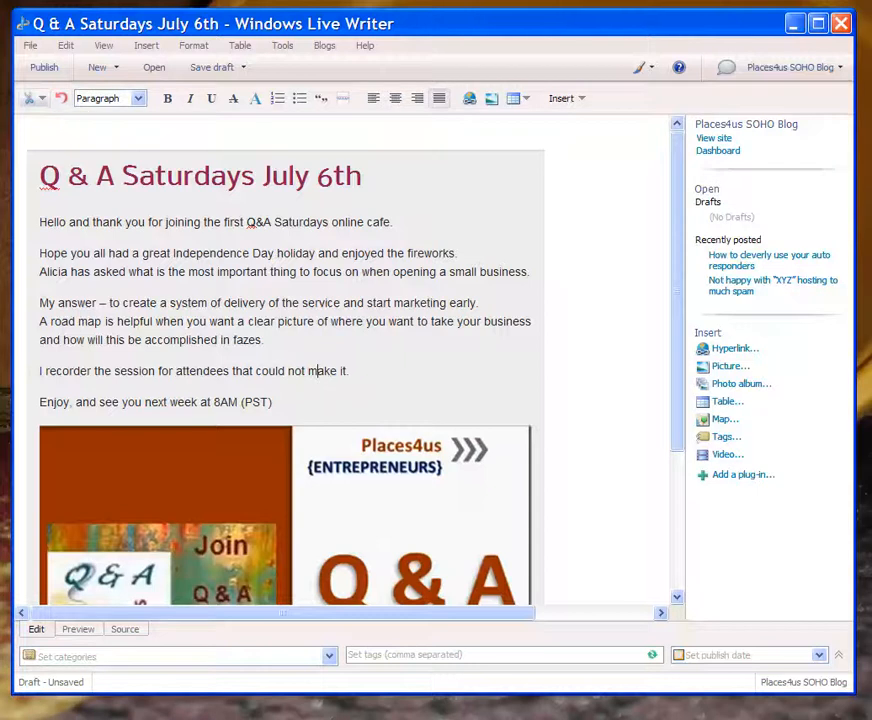
pyautogui.click(30, 98)
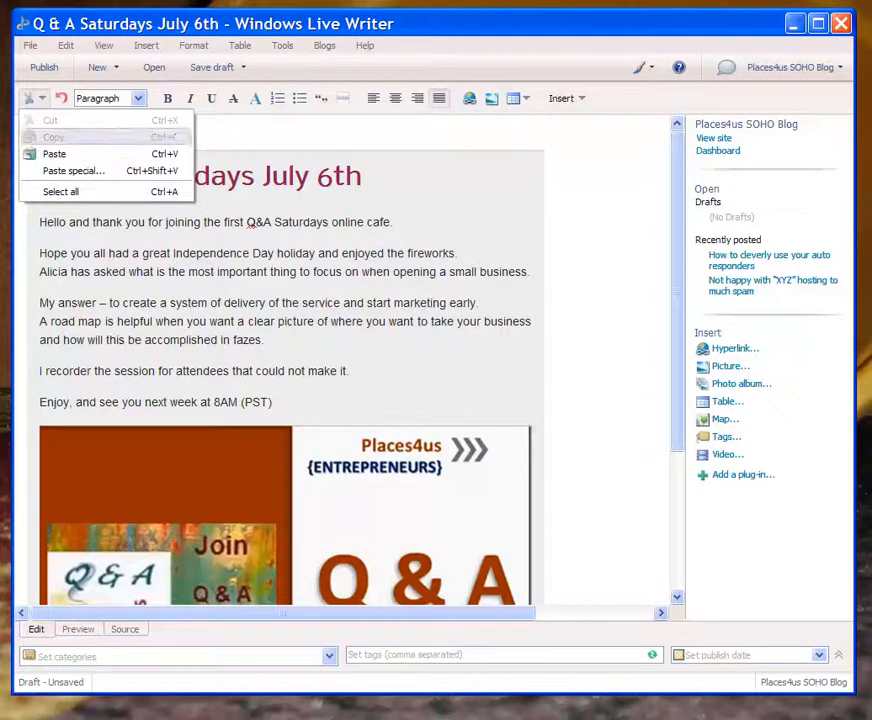
pyautogui.click(240, 177)
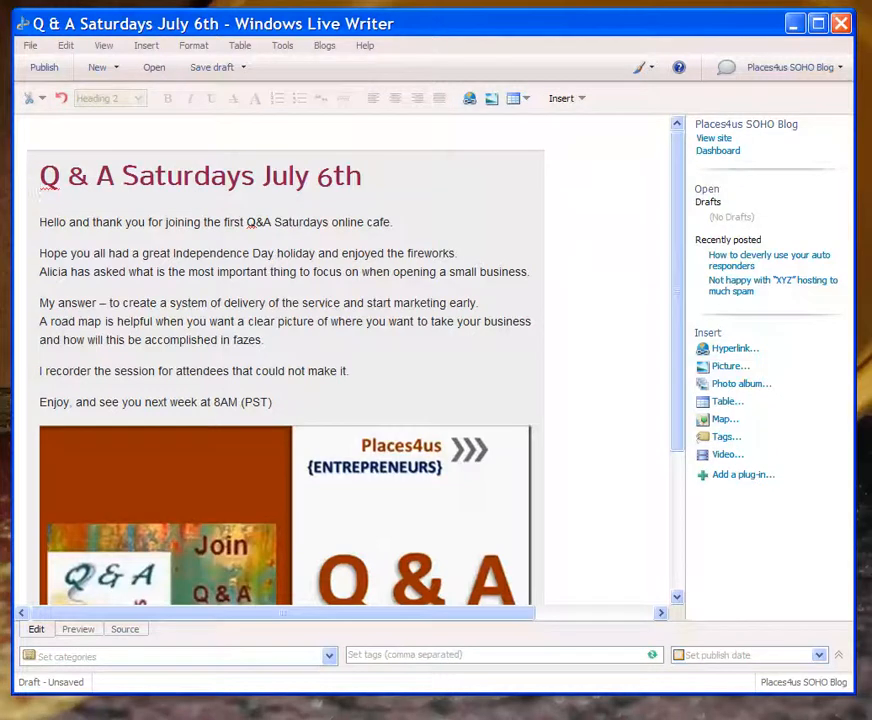
pyautogui.click(270, 222)
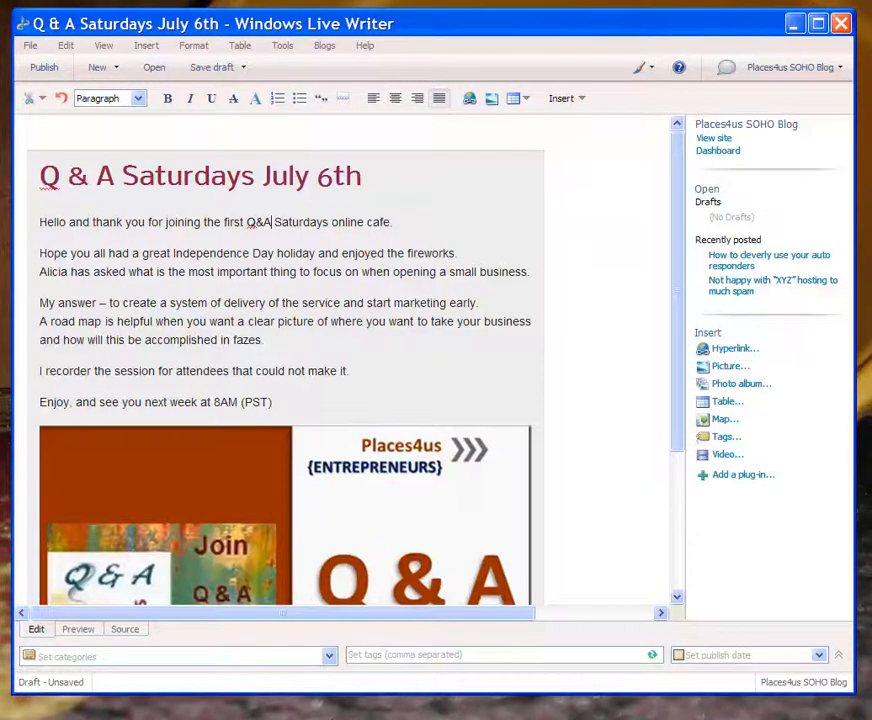
# - Assign the post to the News category
pyautogui.moveTo(677, 291); pyautogui.dragTo(677, 430)
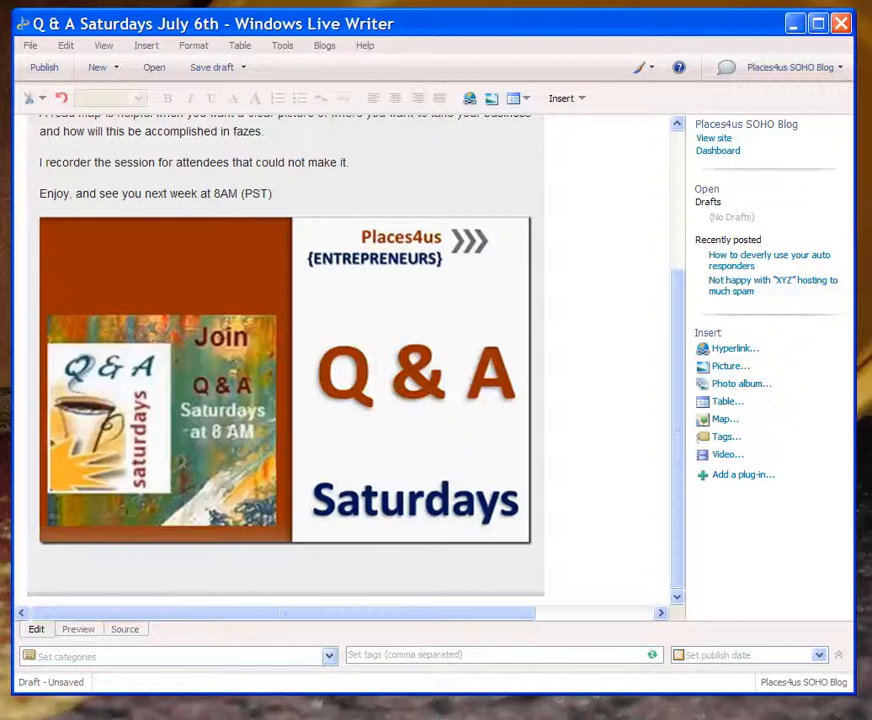
pyautogui.click(329, 656)
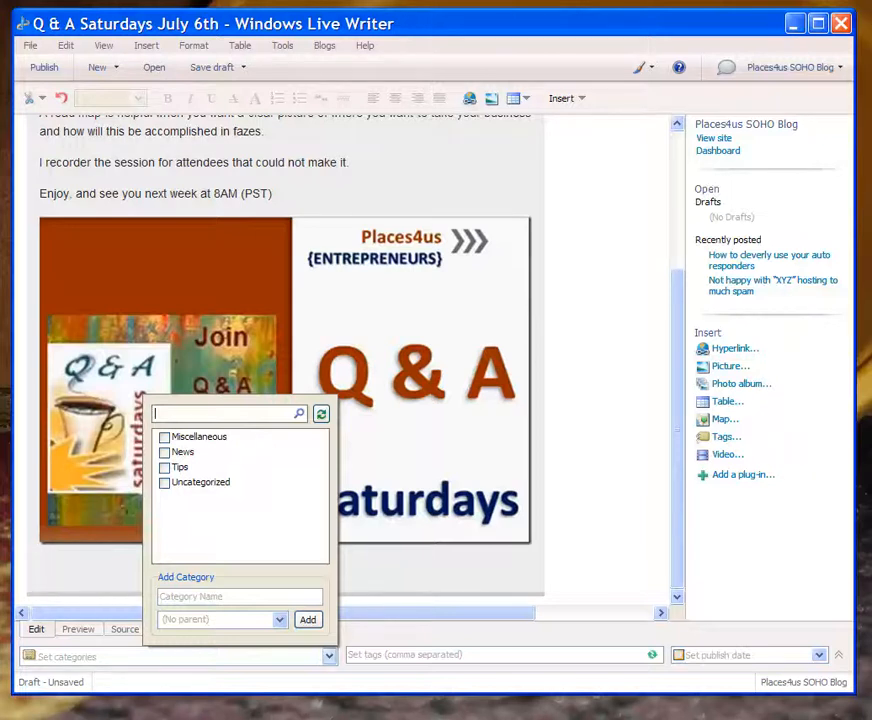
pyautogui.click(170, 452)
# - Tag the post with the suggested tag "SO-HO blog"
pyautogui.click(405, 655)
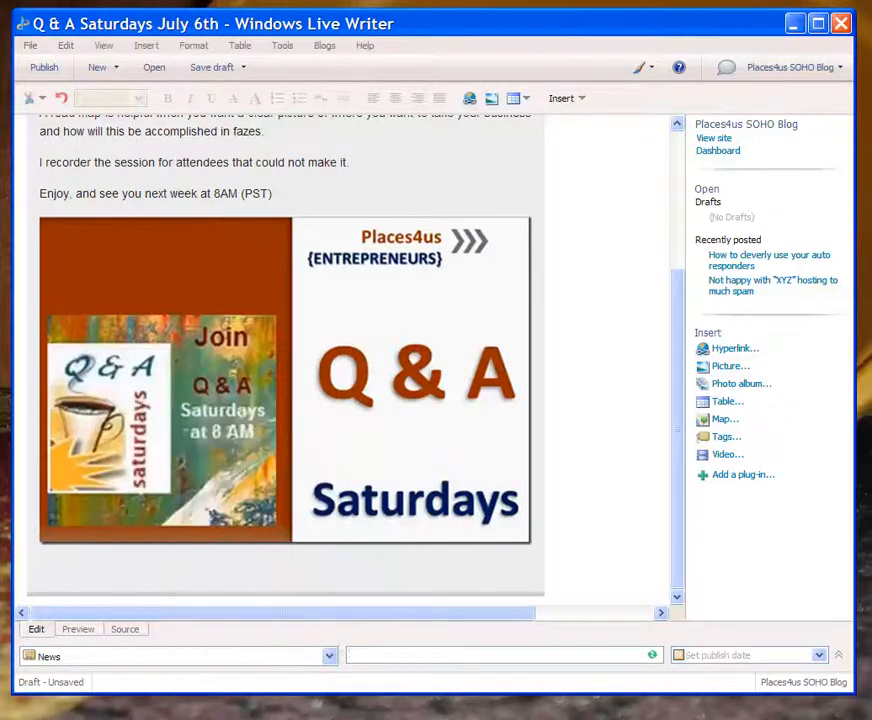
pyautogui.write('so')
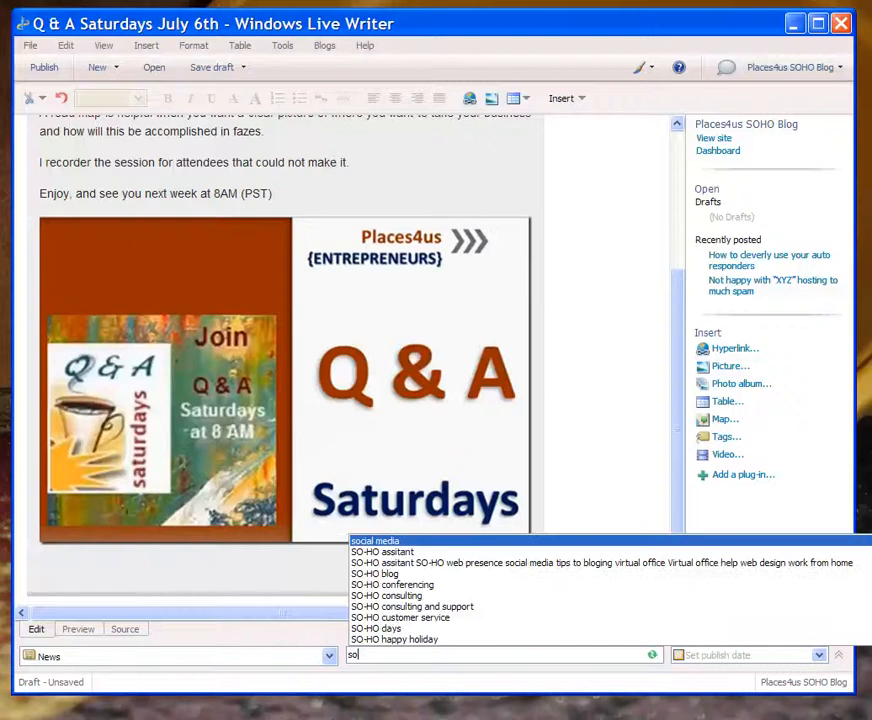
pyautogui.press('Down')
pyautogui.press('Down')
pyautogui.press('Down')
pyautogui.press('Return')
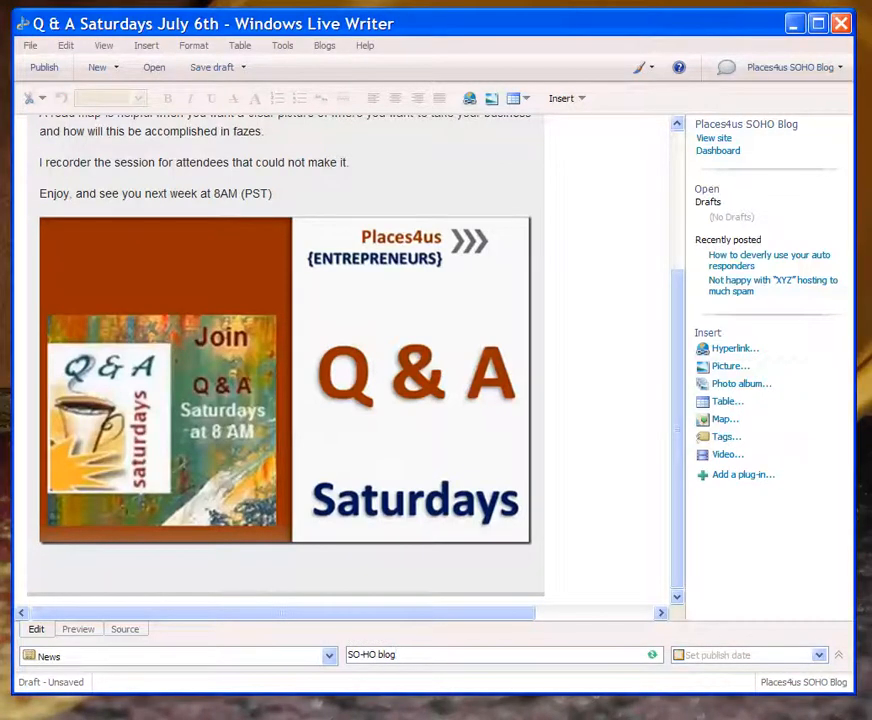
# - Add "SO-HO consulting" as a second tag, followed by a comma separator
pyautogui.write(', so')
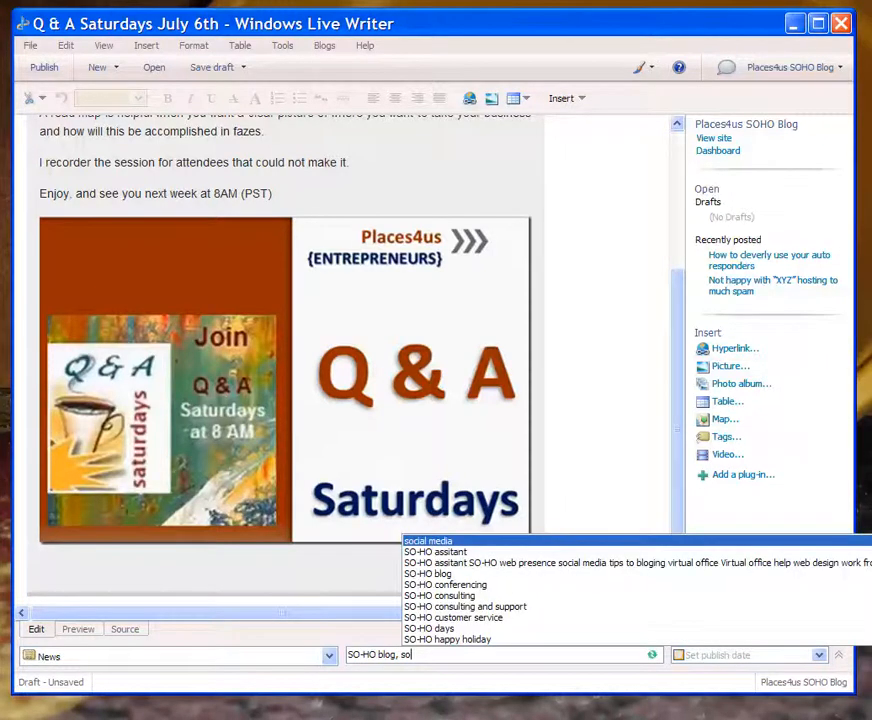
pyautogui.press('Down')
pyautogui.press('Down')
pyautogui.press('Down')
pyautogui.press('Down')
pyautogui.press('Down')
pyautogui.press('Return')
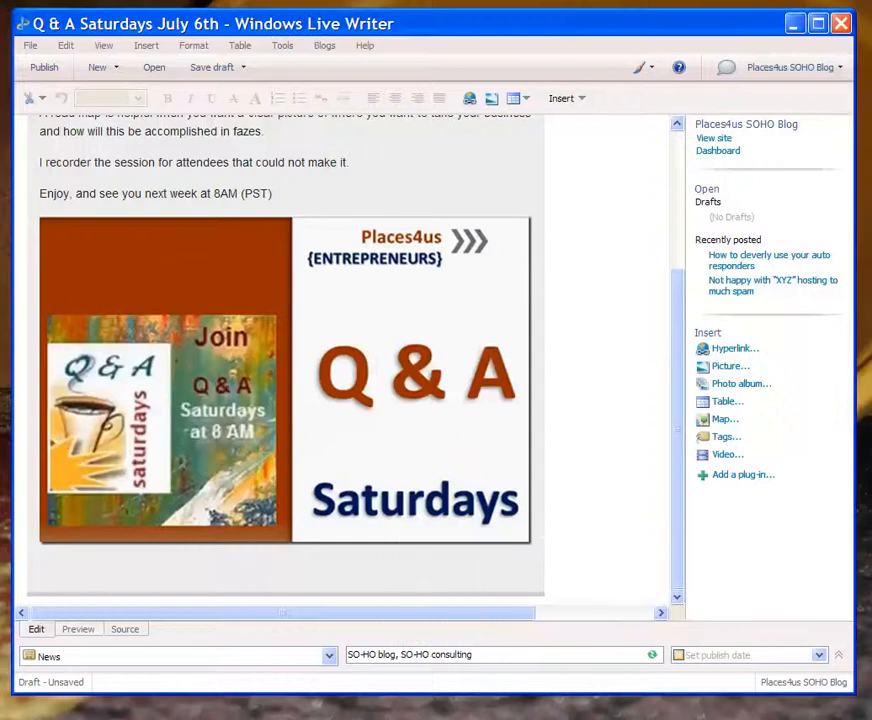
pyautogui.write(',')
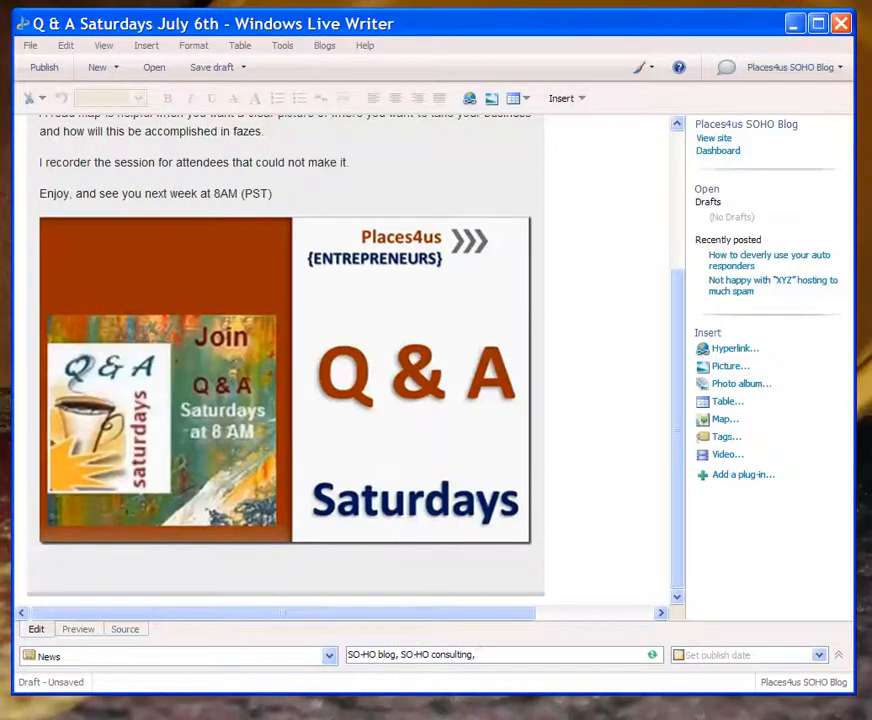